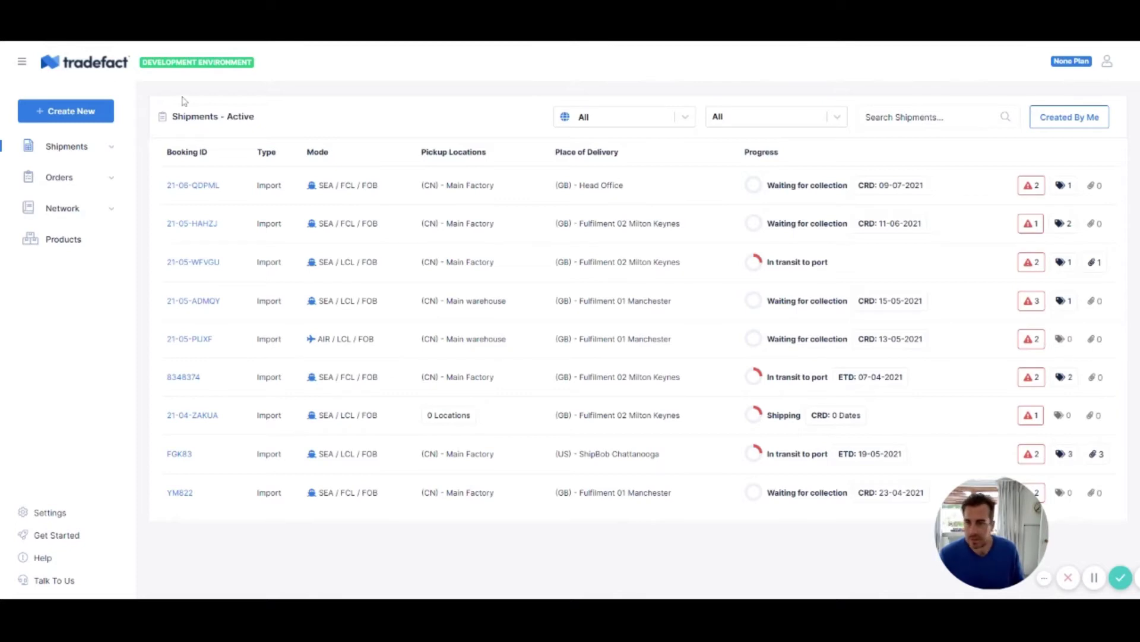
Start a new shipping quote and name the shipment "Summer Yoga".
{"action": "left_click", "coordinate": [83, 115]}
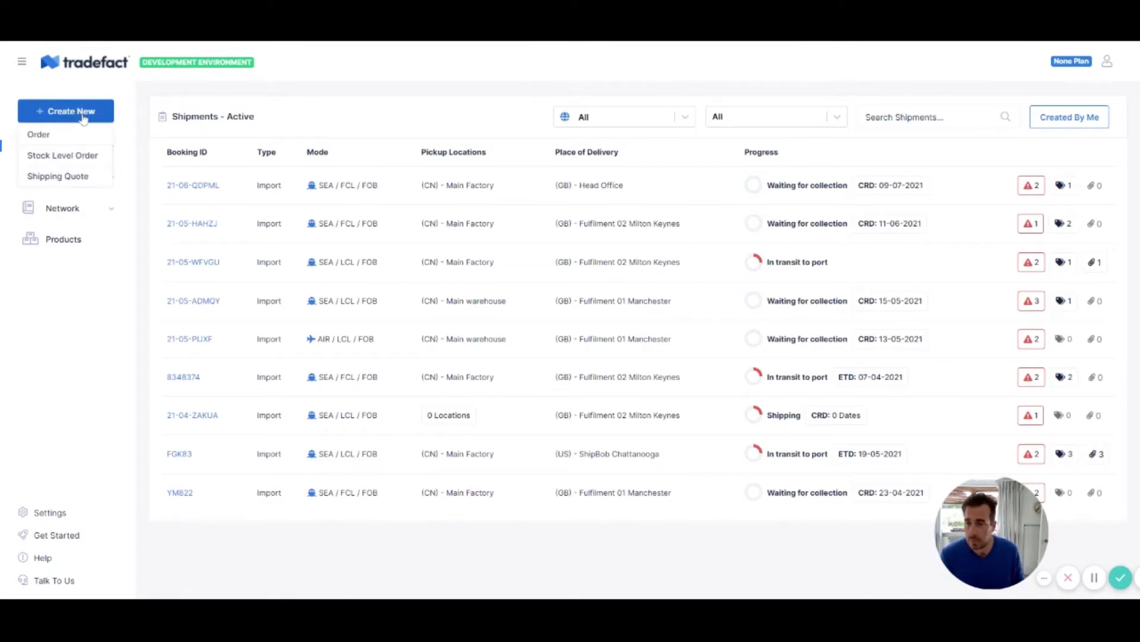
{"action": "left_click", "coordinate": [79, 179]}
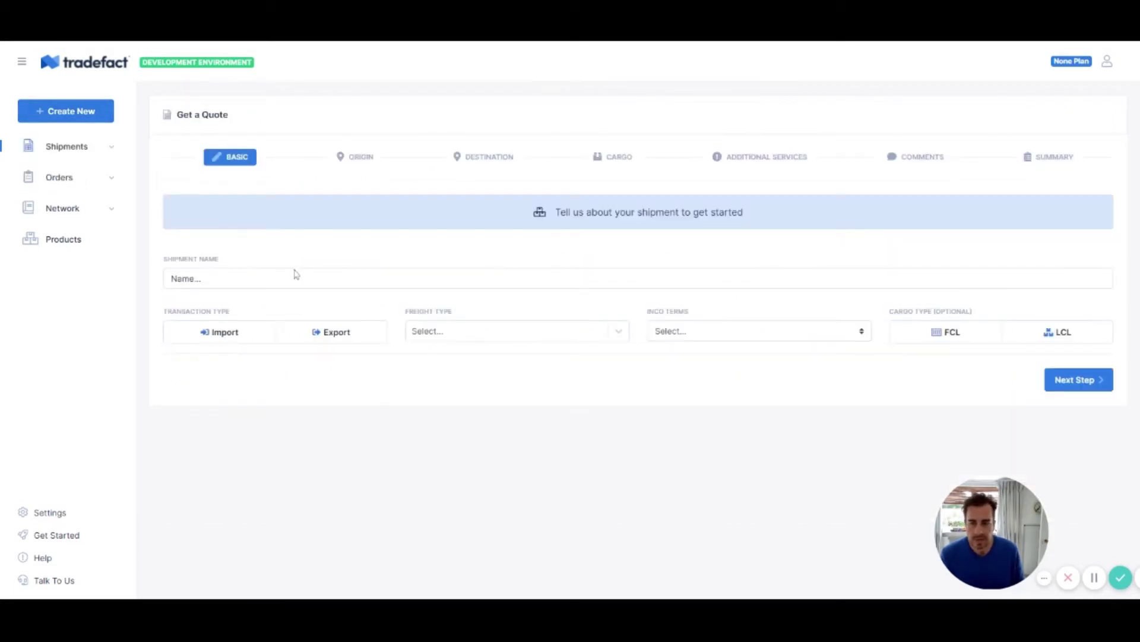
{"action": "left_click", "coordinate": [188, 278]}
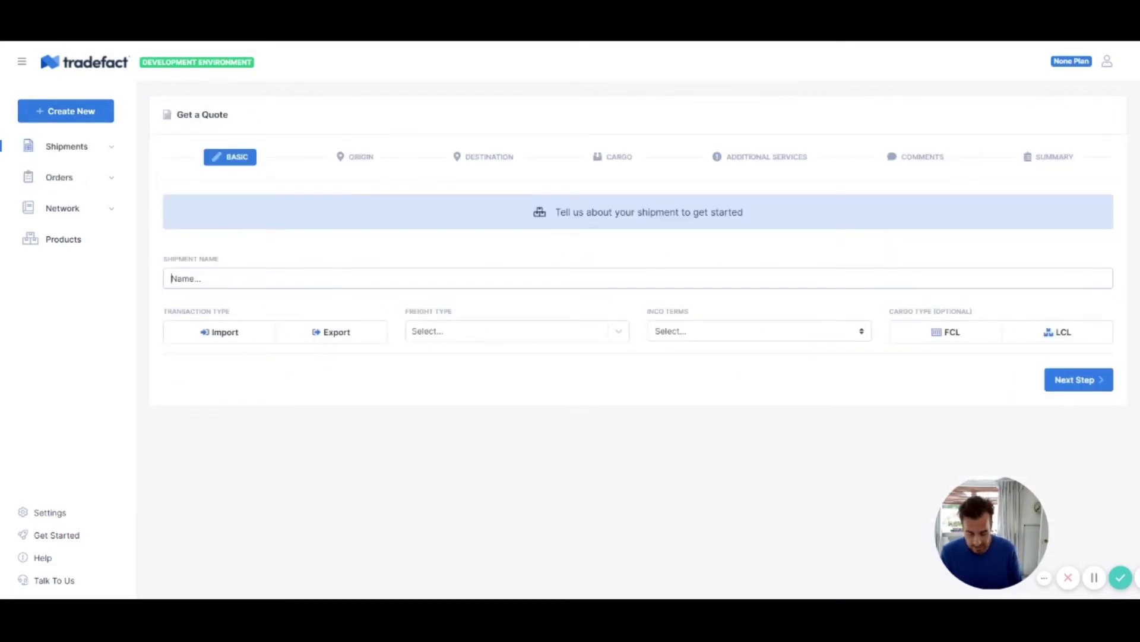
{"action": "type", "text": "Summer"}
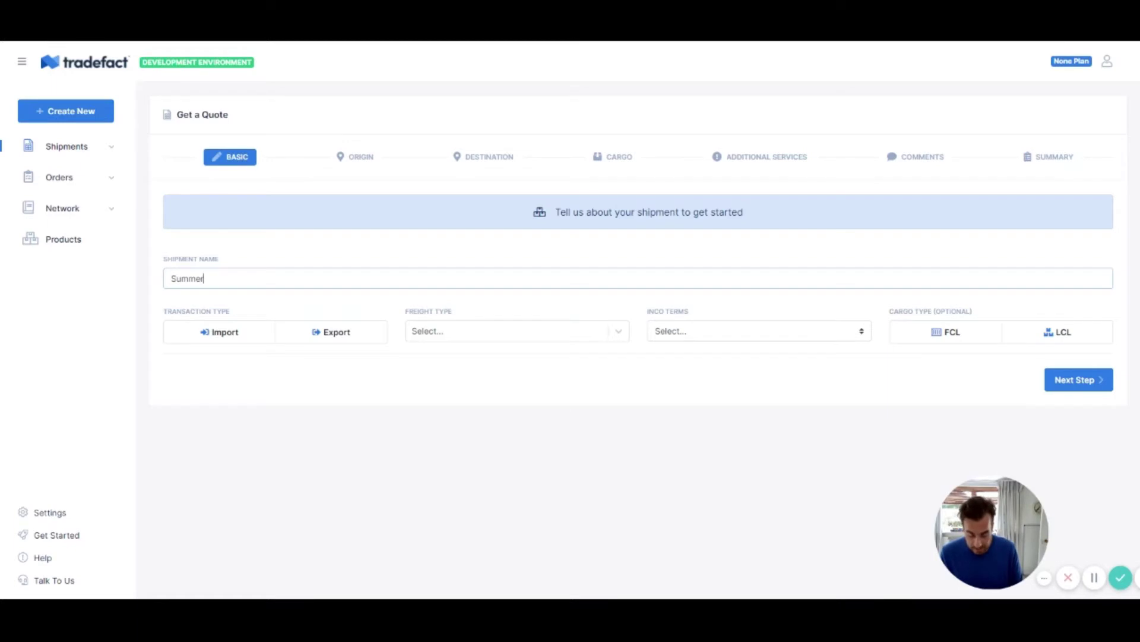
{"action": "type", "text": " Yoga"}
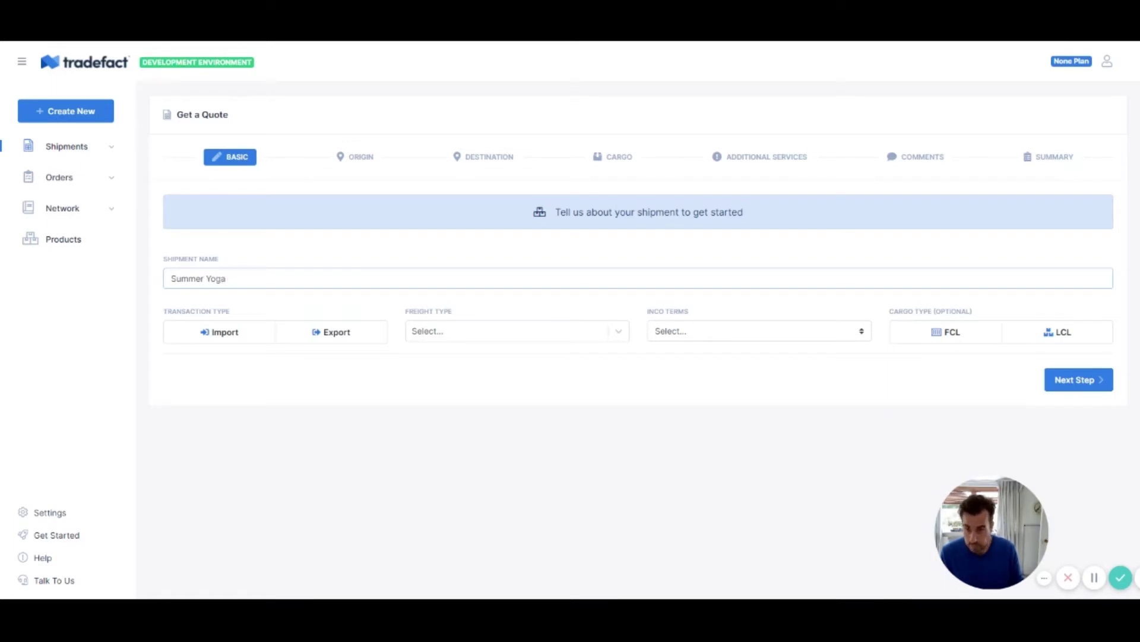
Set the shipment to Import, Sea freight, FOB inco terms and FCL cargo, and proceed to the origin details.
{"action": "left_click", "coordinate": [216, 341]}
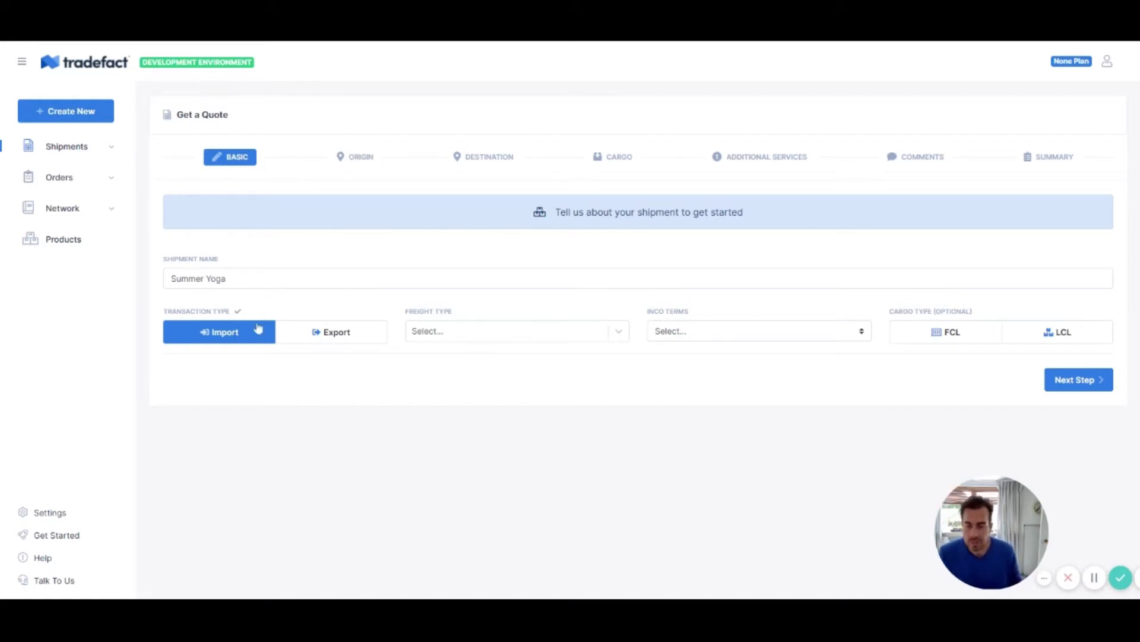
{"action": "left_click", "coordinate": [590, 337]}
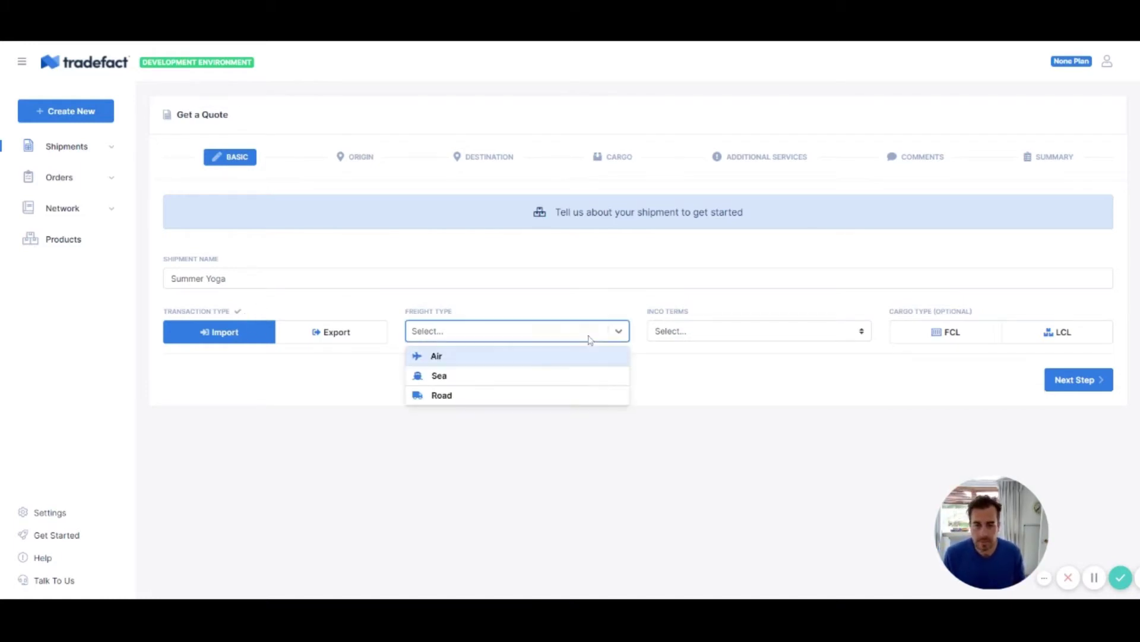
{"action": "left_click", "coordinate": [523, 382]}
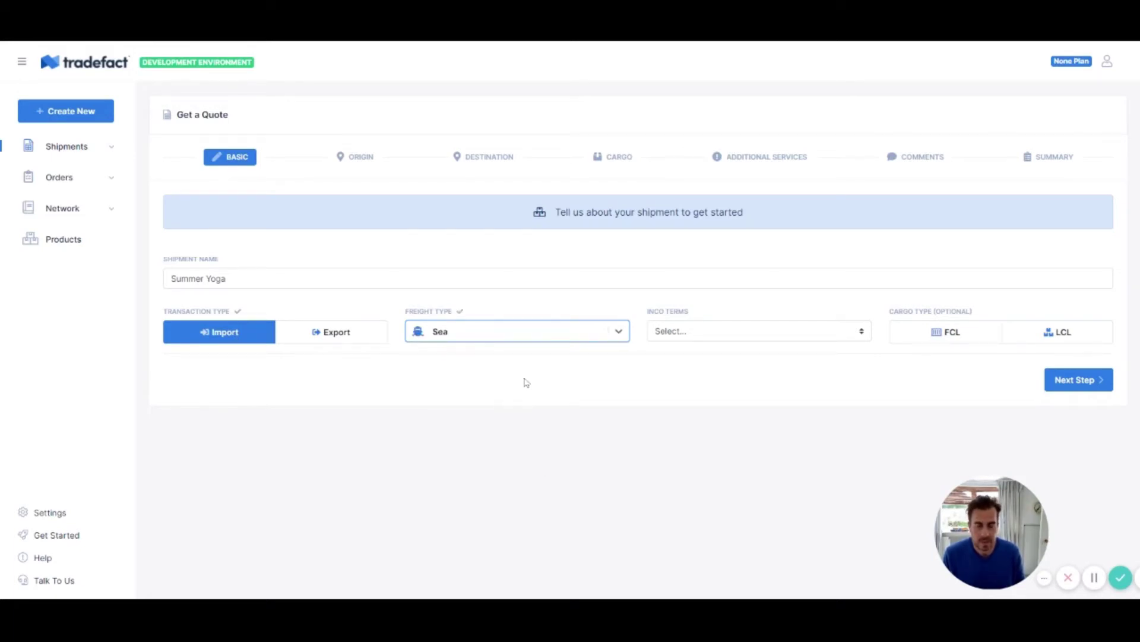
{"action": "left_click", "coordinate": [761, 331]}
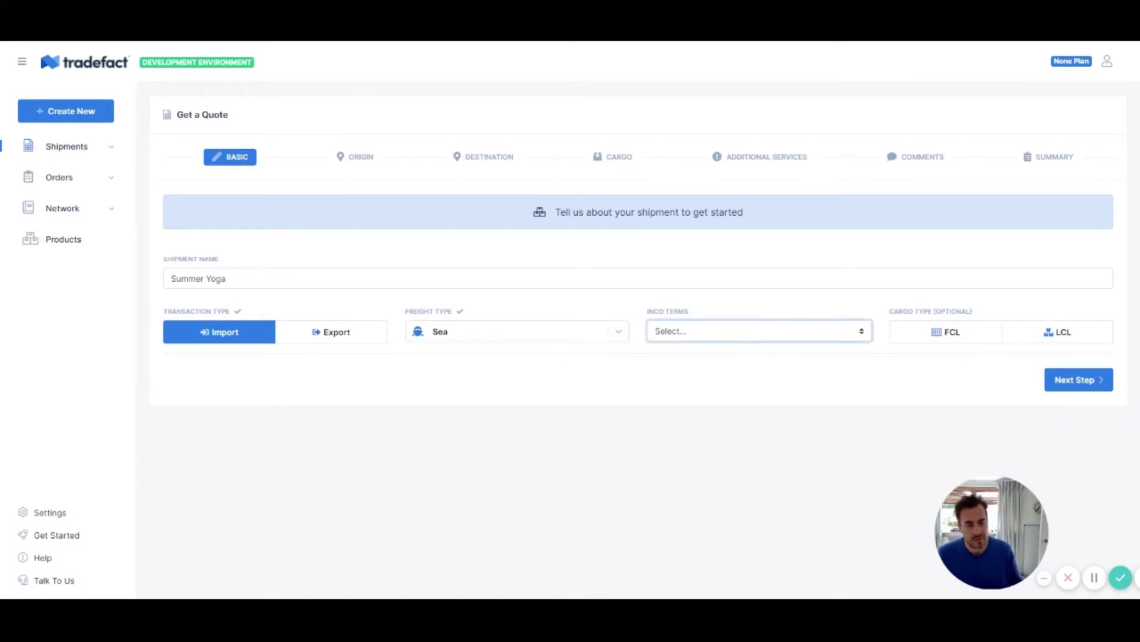
{"action": "left_click", "coordinate": [762, 467]}
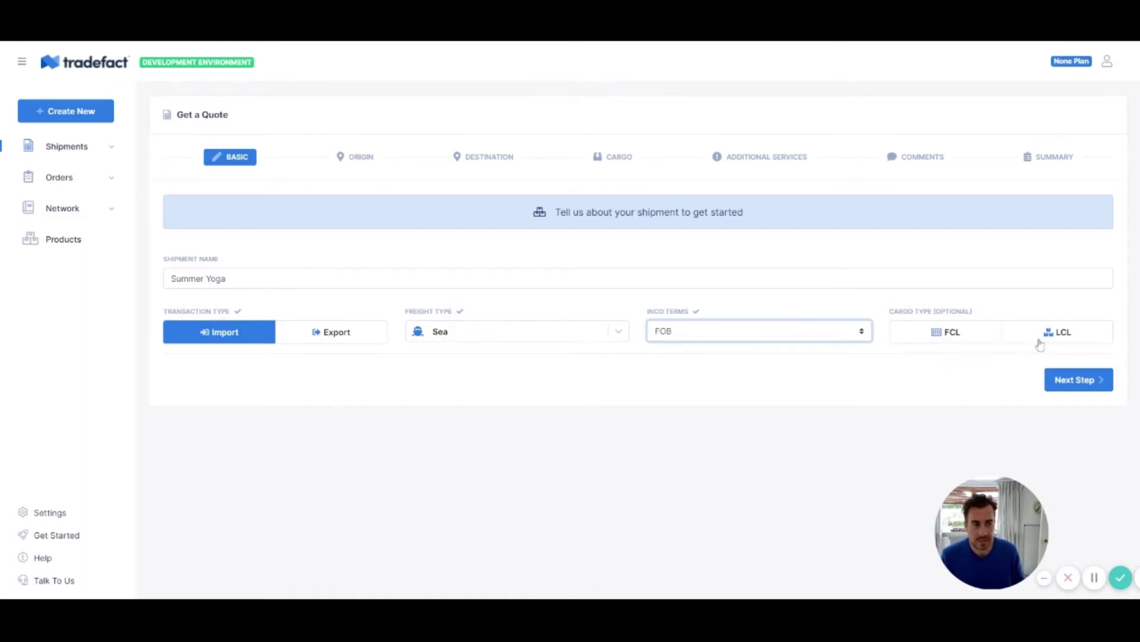
{"action": "left_click", "coordinate": [919, 341]}
{"action": "left_click", "coordinate": [1076, 383]}
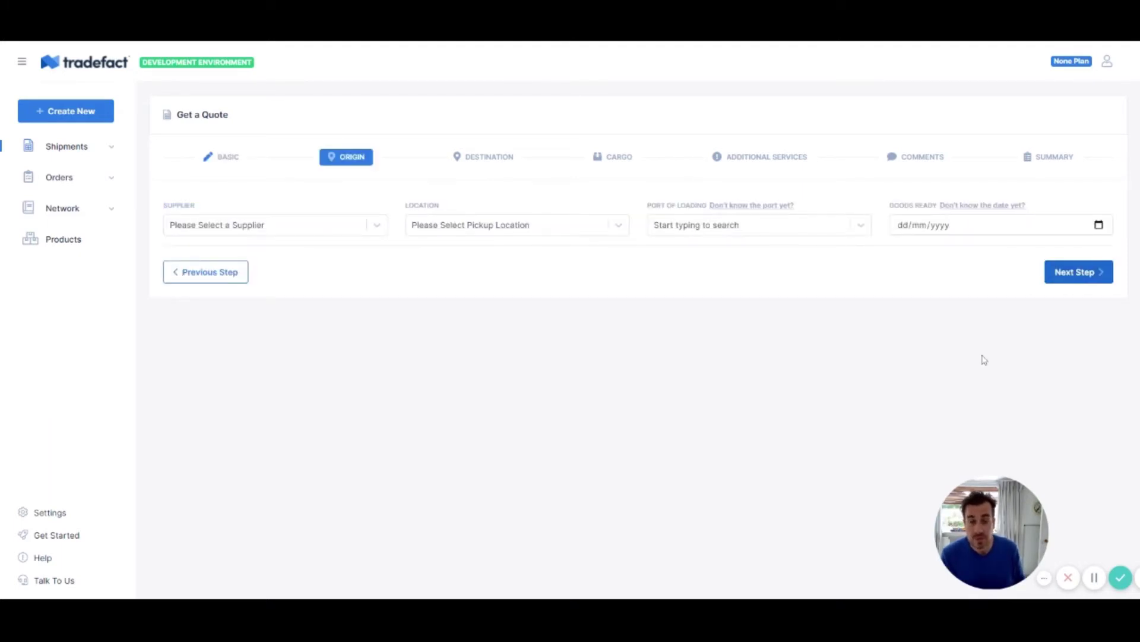
{"action": "left_click", "coordinate": [243, 277]}
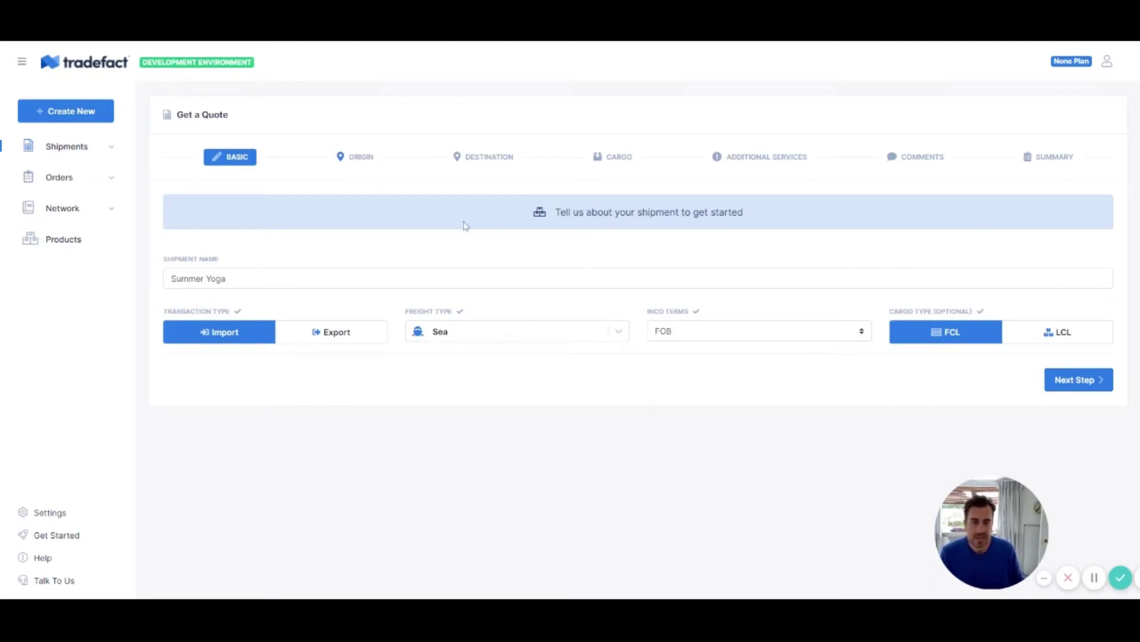
{"action": "left_click", "coordinate": [1067, 384]}
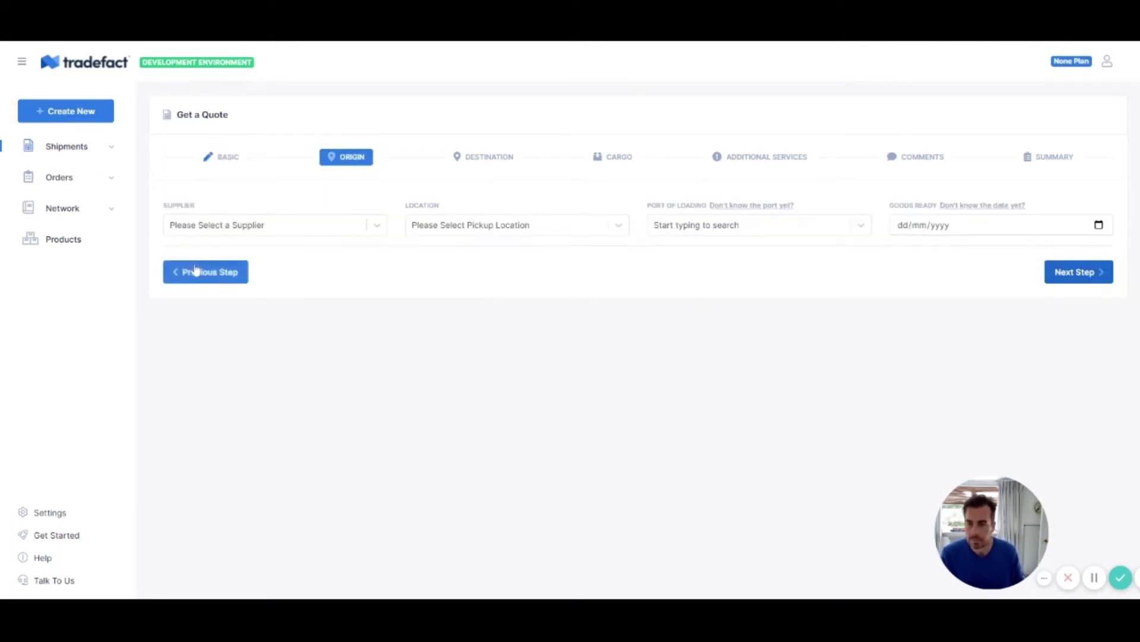
Choose Yangzhou Shengji Anti Slip Cloth Co as supplier with its Main Factory in Yangzhou as the pickup location.
{"action": "left_click", "coordinate": [218, 233]}
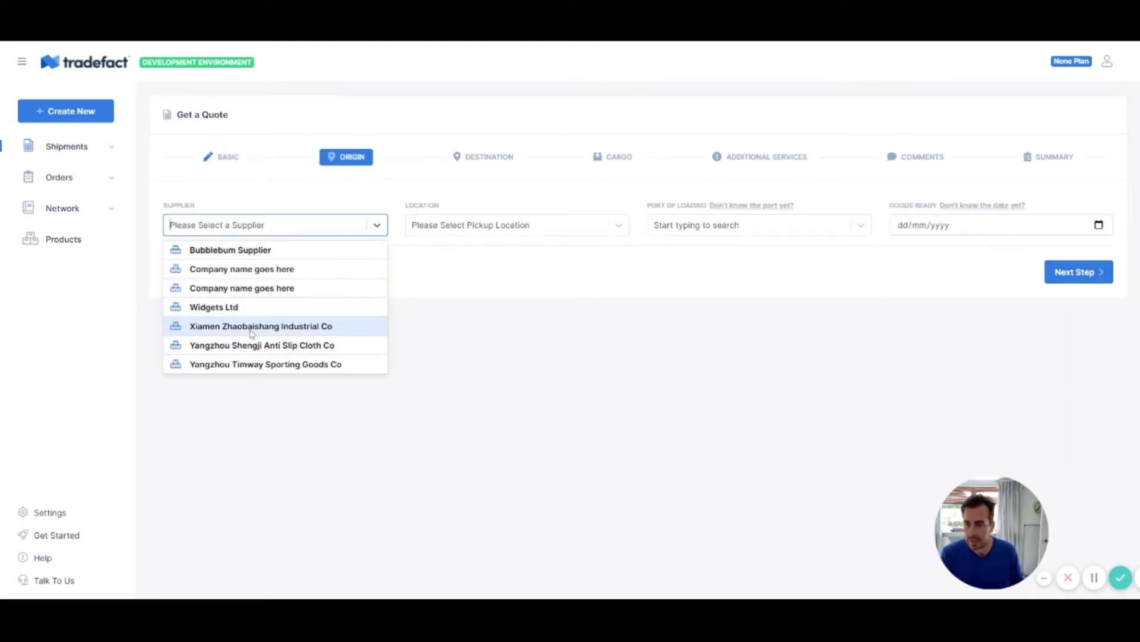
{"action": "left_click", "coordinate": [254, 346]}
{"action": "left_click", "coordinate": [530, 232]}
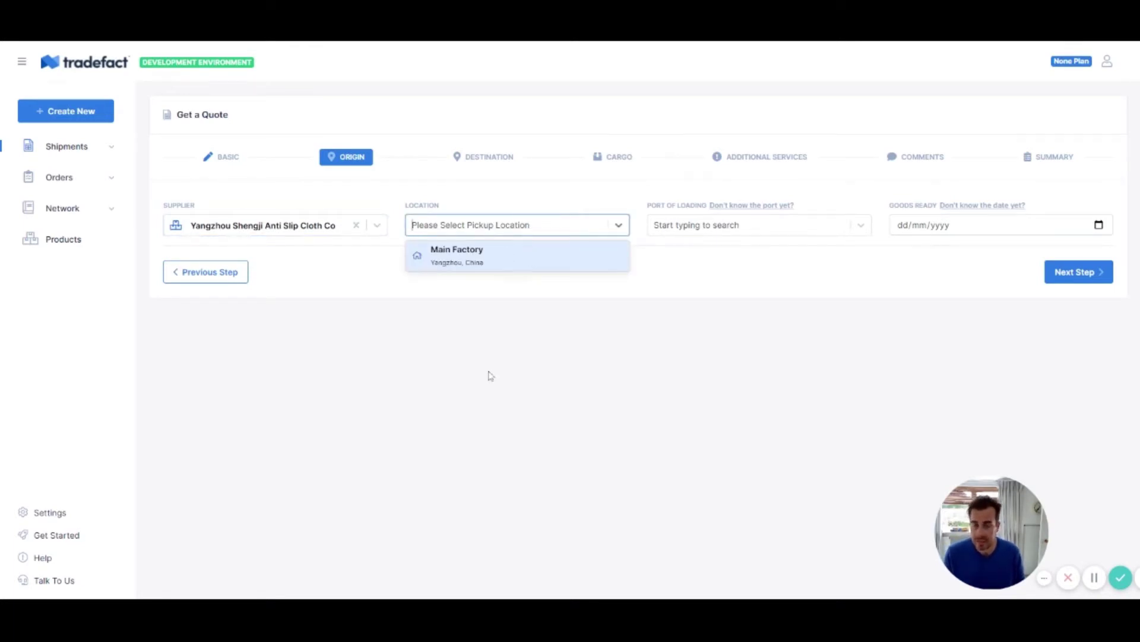
{"action": "left_click", "coordinate": [479, 266]}
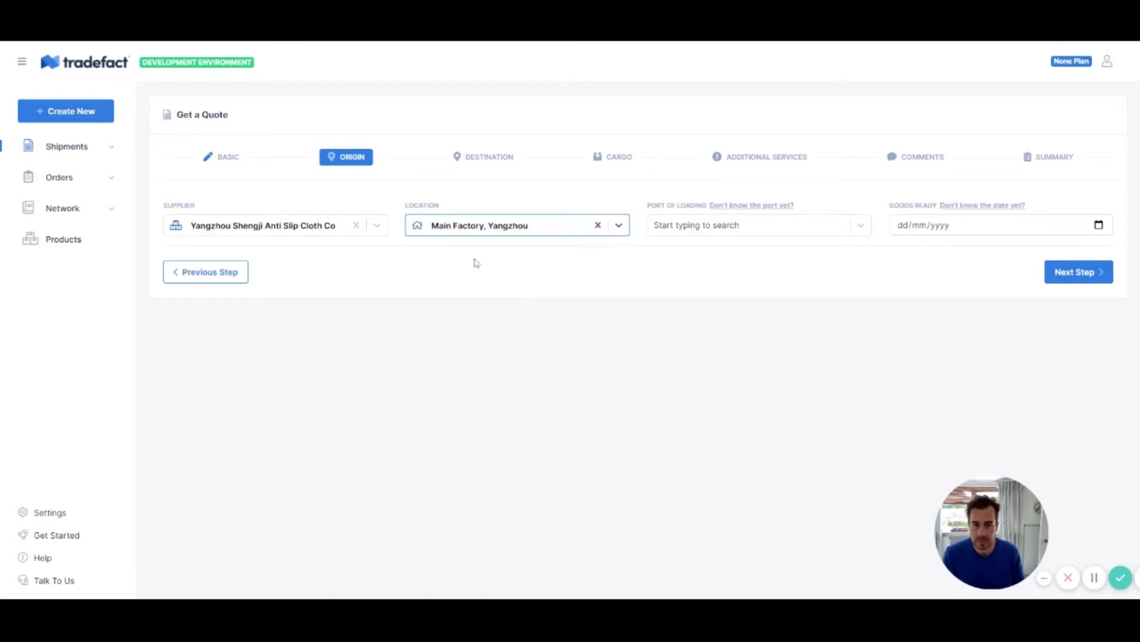
Search for "ning" and choose Ningbo as the port of loading.
{"action": "left_click", "coordinate": [704, 229]}
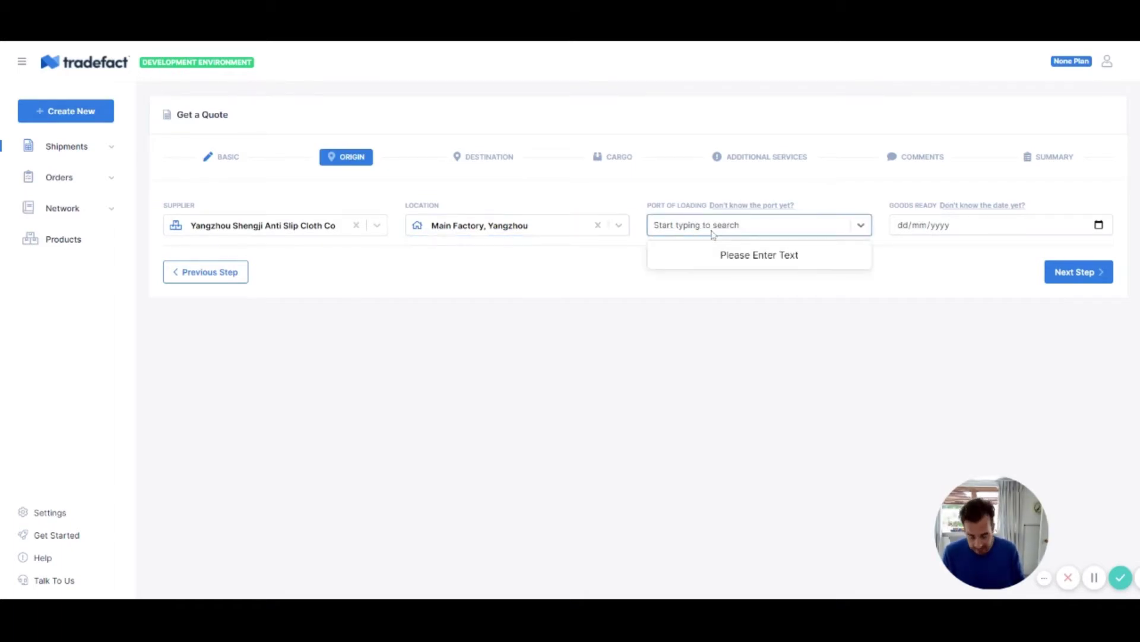
{"action": "type", "text": "niung"}
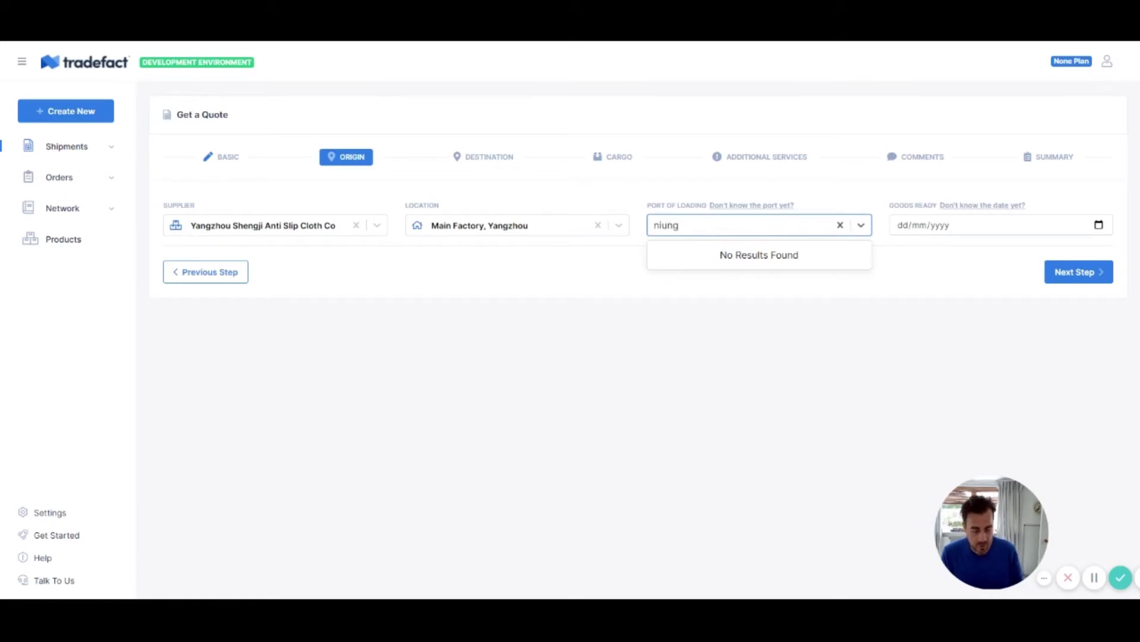
{"action": "key", "text": "BackSpace"}
{"action": "key", "text": "BackSpace"}
{"action": "key", "text": "BackSpace"}
{"action": "type", "text": "ng"}
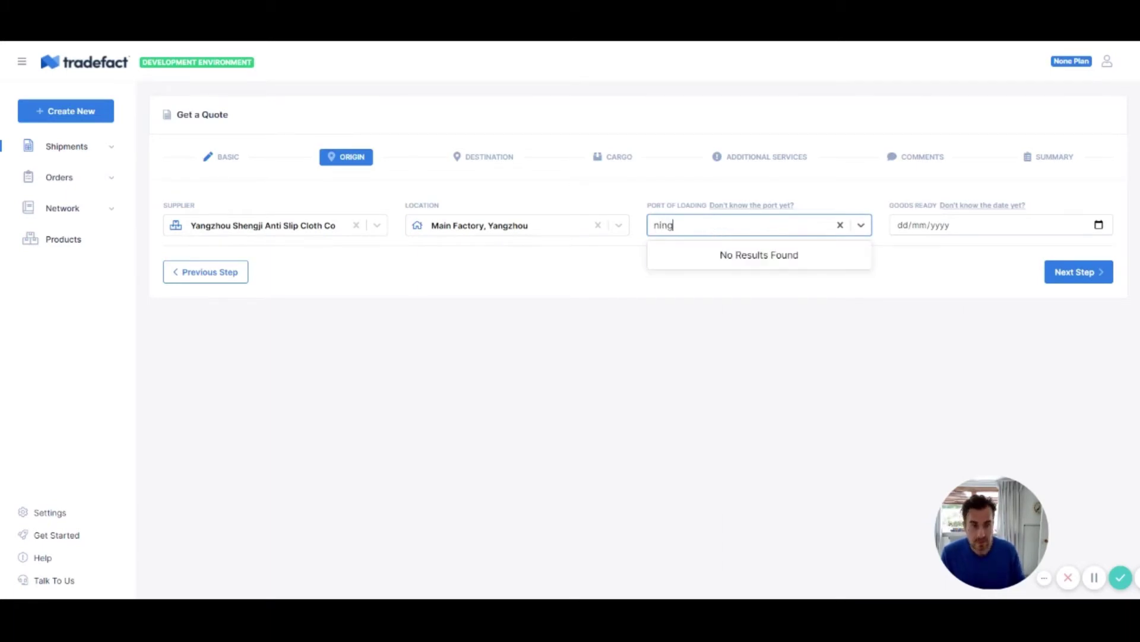
{"action": "left_click", "coordinate": [741, 252]}
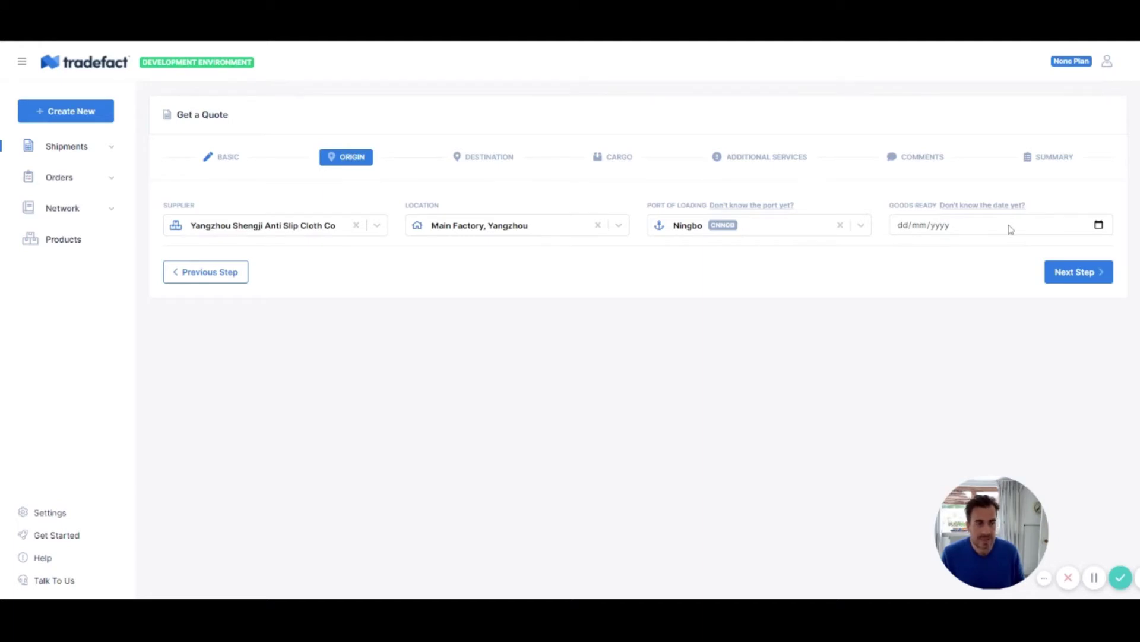
Set the goods ready date to 14/07/2021 and proceed to the destination details.
{"action": "left_click", "coordinate": [1094, 227]}
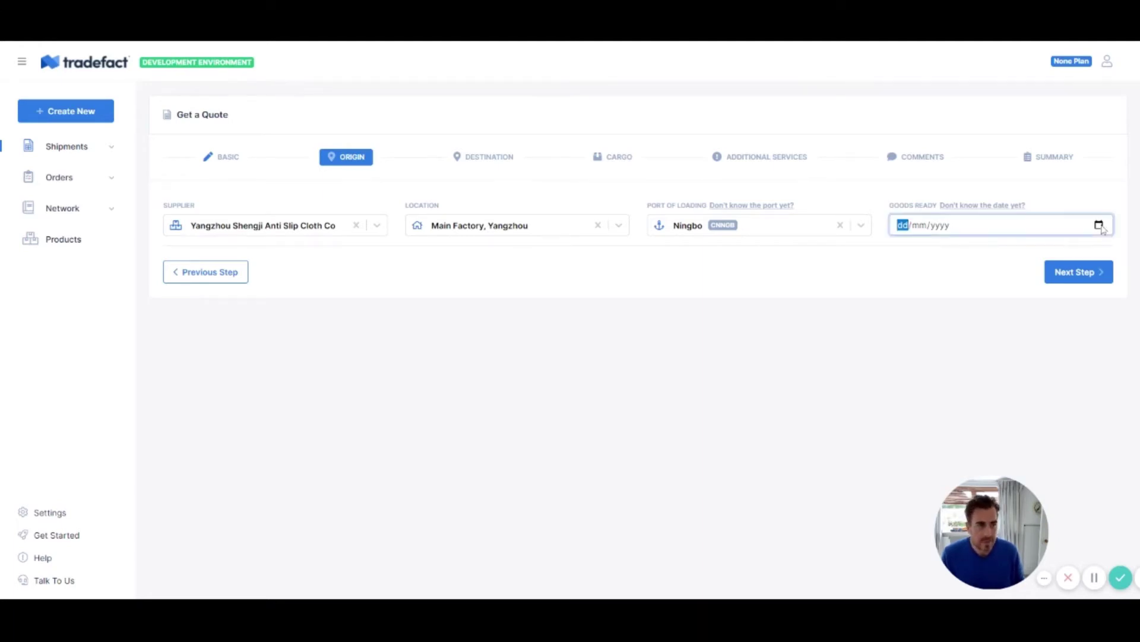
{"action": "left_click", "coordinate": [989, 245]}
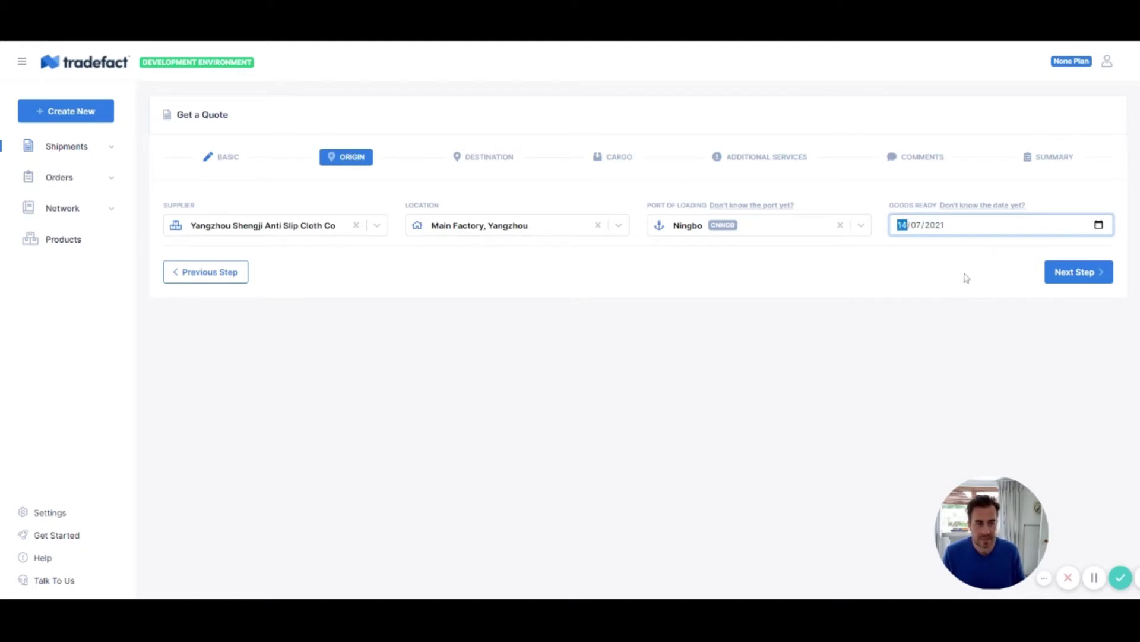
{"action": "left_click", "coordinate": [1077, 273]}
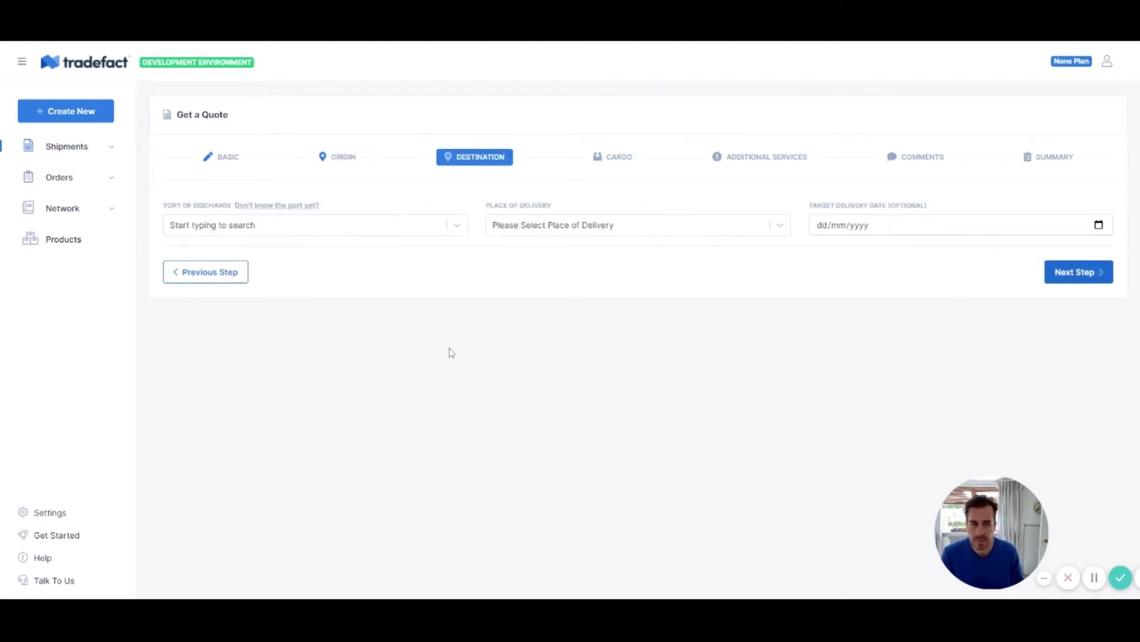
Search for "new yo" and choose New York as the port of discharge.
{"action": "left_click", "coordinate": [225, 231]}
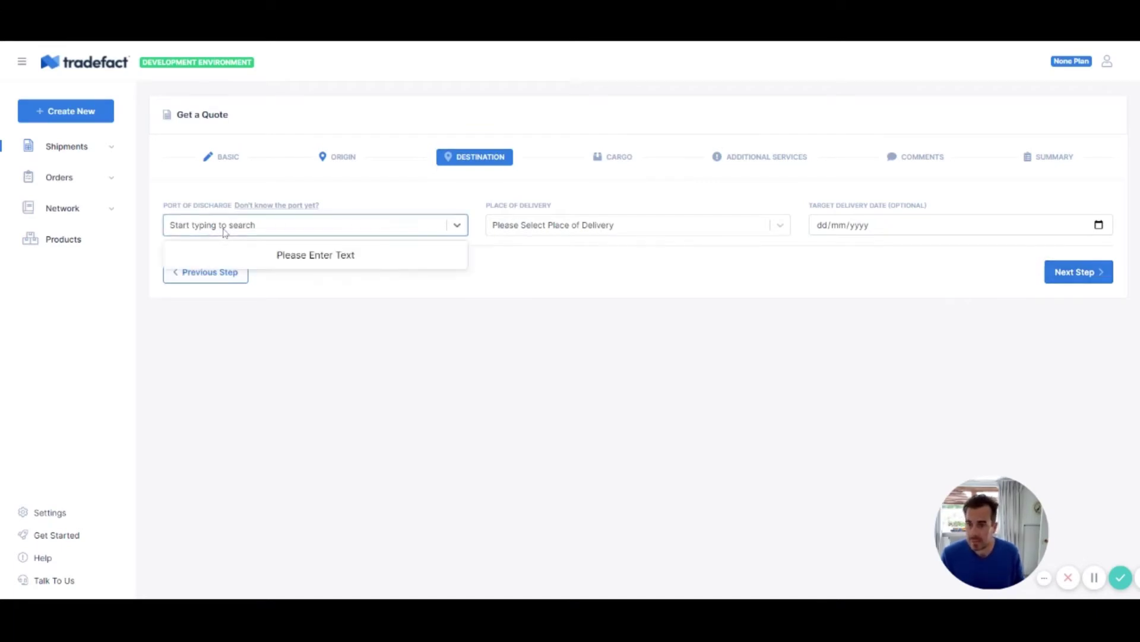
{"action": "left_click", "coordinate": [225, 231]}
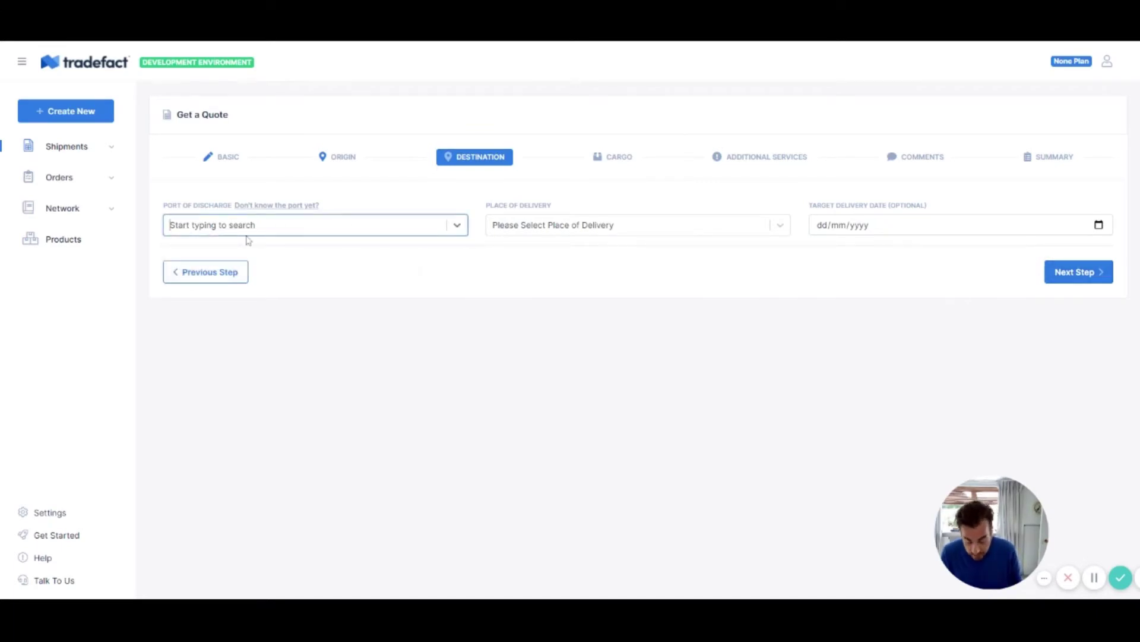
{"action": "type", "text": "new "}
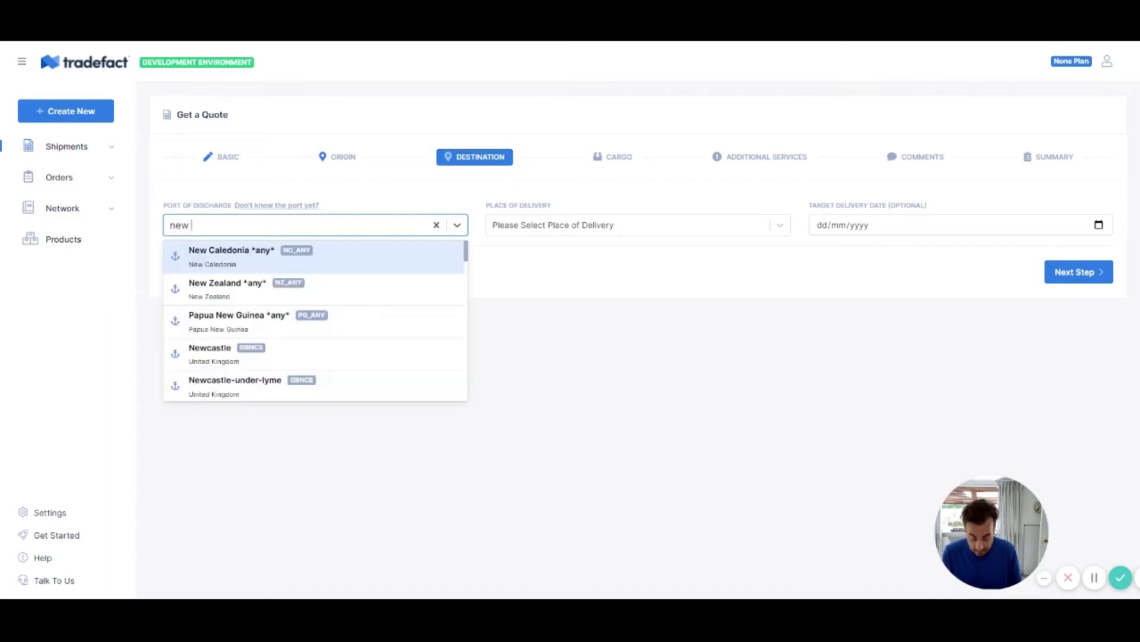
{"action": "type", "text": "yo"}
{"action": "left_click", "coordinate": [217, 251]}
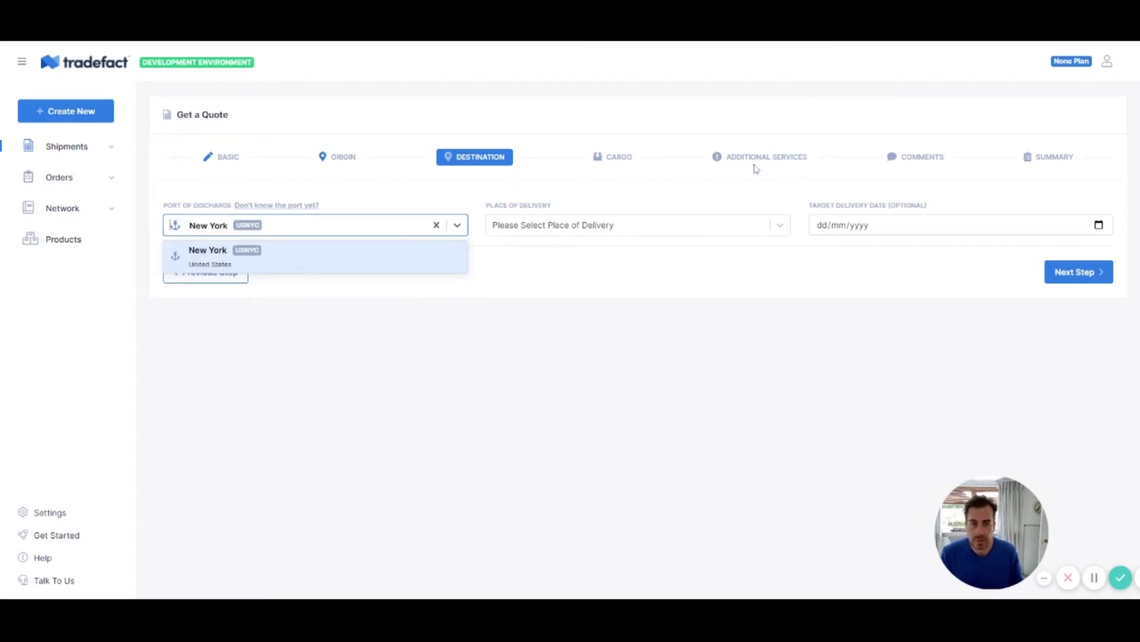
Choose ShipBob Chattanooga as the place of delivery and proceed to the cargo details.
{"action": "left_click", "coordinate": [605, 229]}
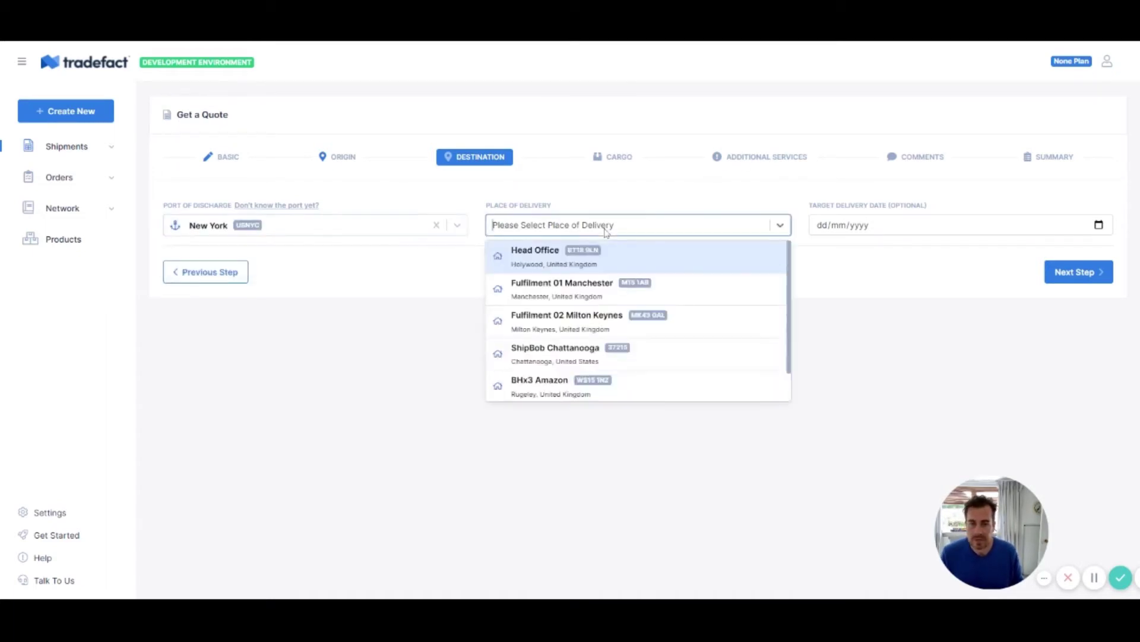
{"action": "left_click", "coordinate": [553, 353]}
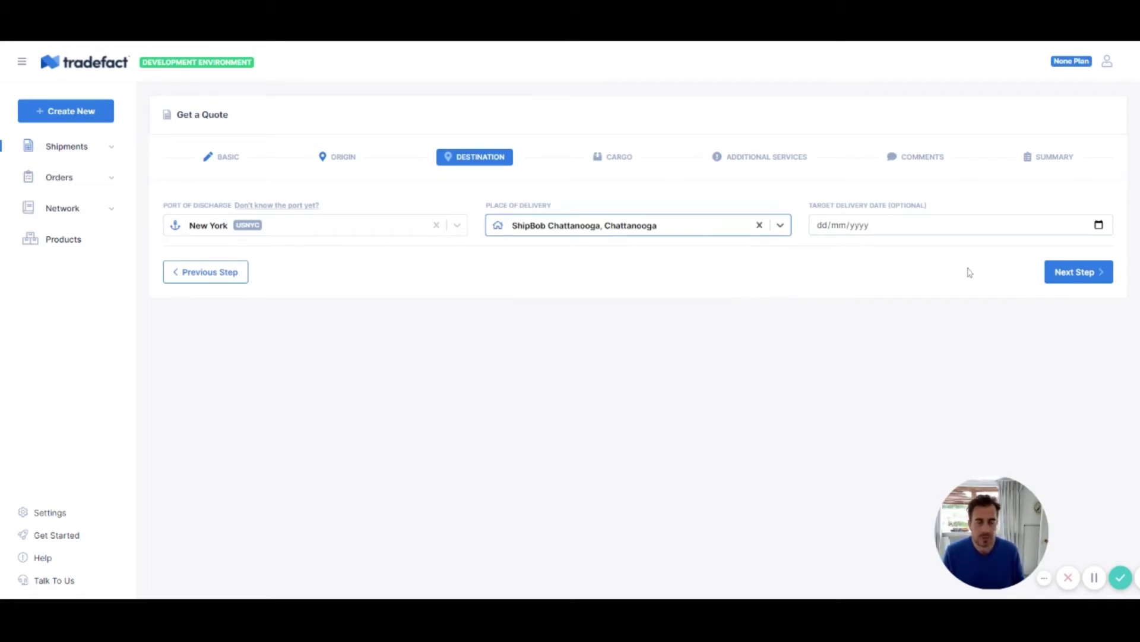
{"action": "left_click", "coordinate": [1065, 274]}
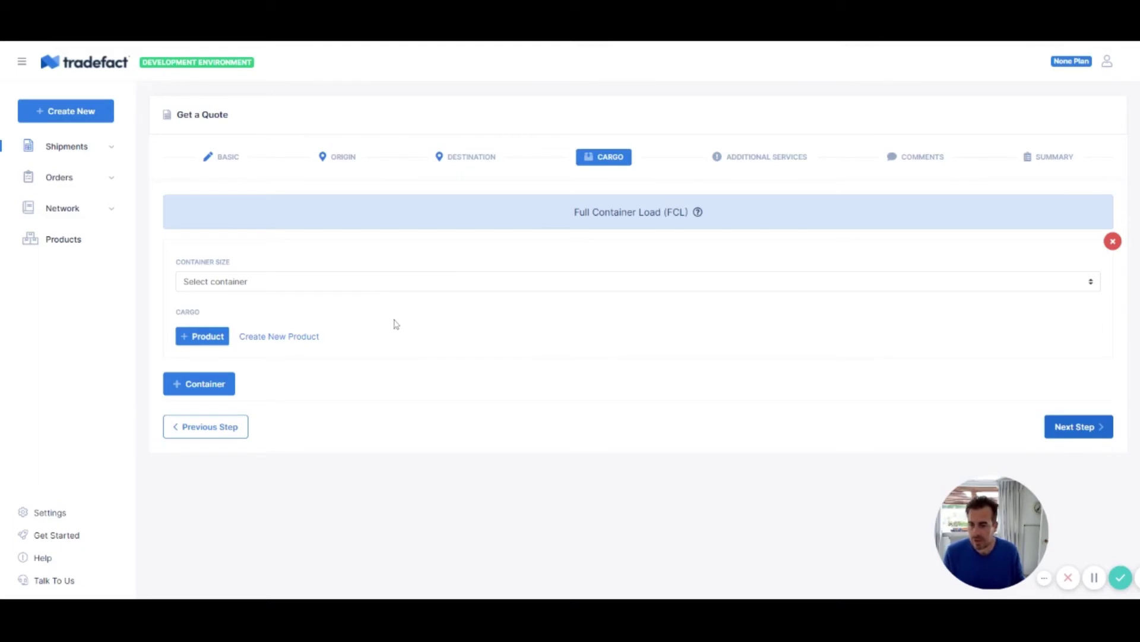
Set the container size to 20ft GENERAL PURPOSE CONT. and view the product catalogue without adding a product.
{"action": "left_click", "coordinate": [359, 281]}
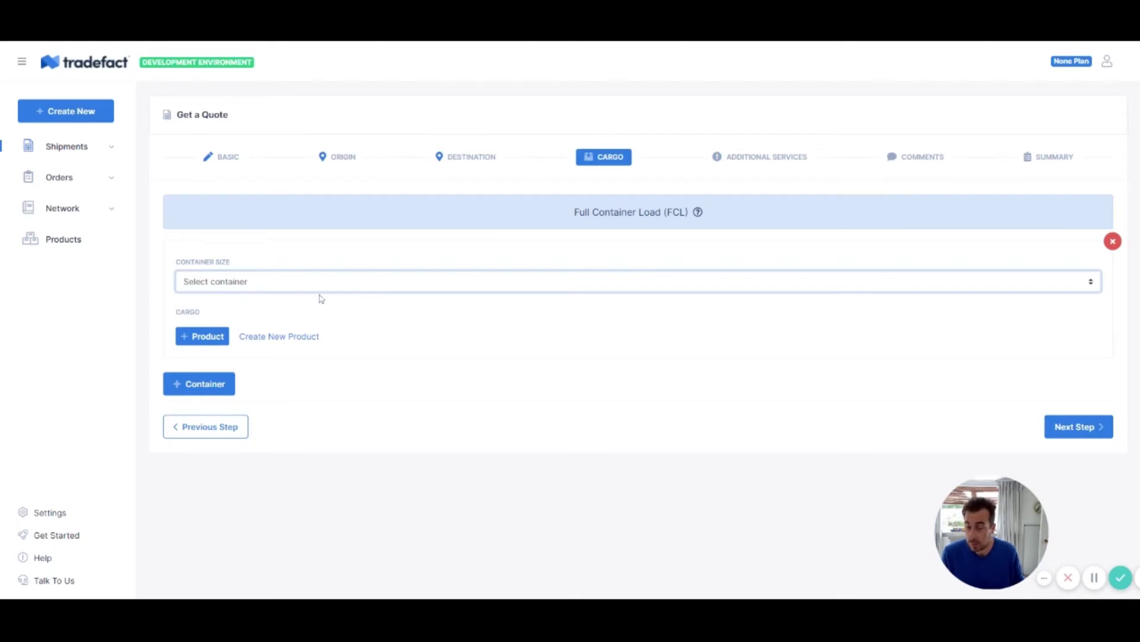
{"action": "left_click", "coordinate": [303, 324]}
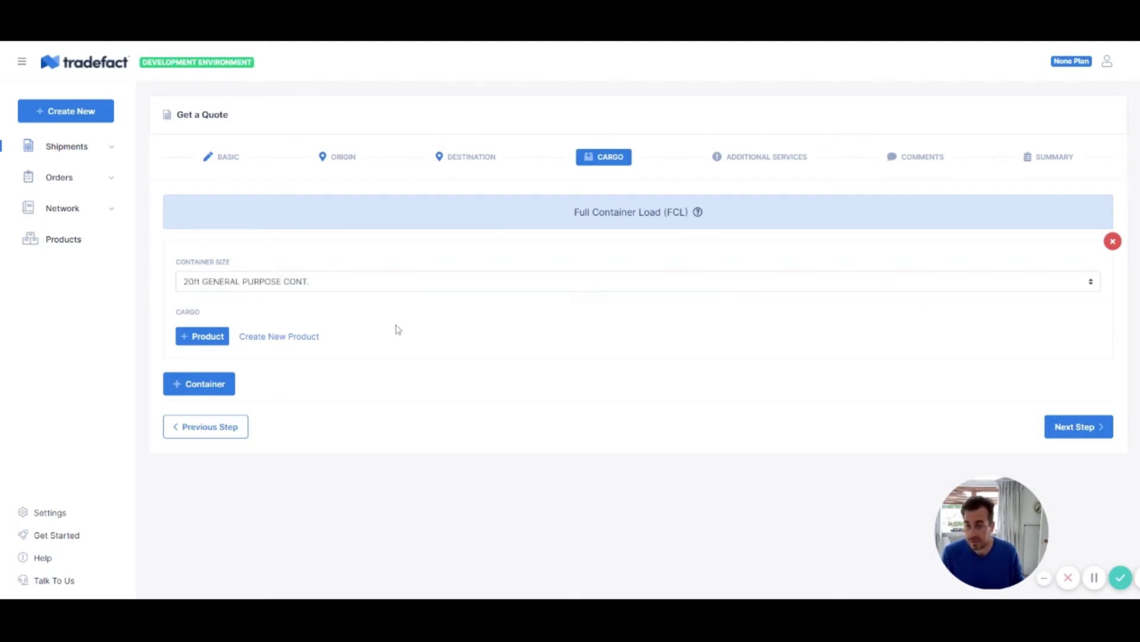
{"action": "left_click", "coordinate": [217, 342]}
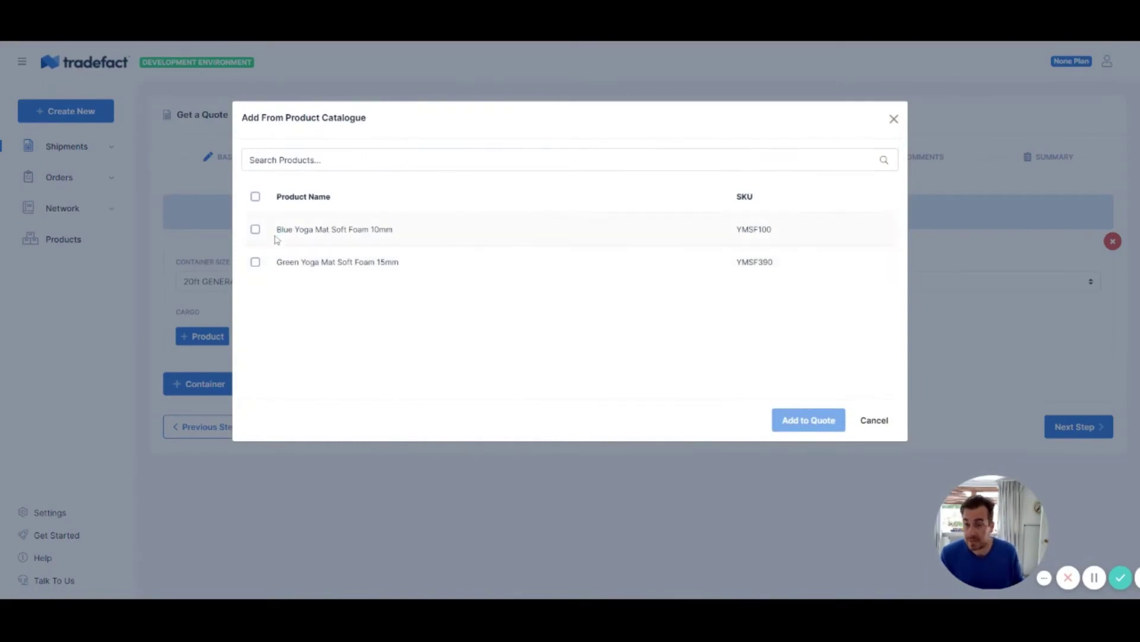
{"action": "left_click", "coordinate": [878, 422]}
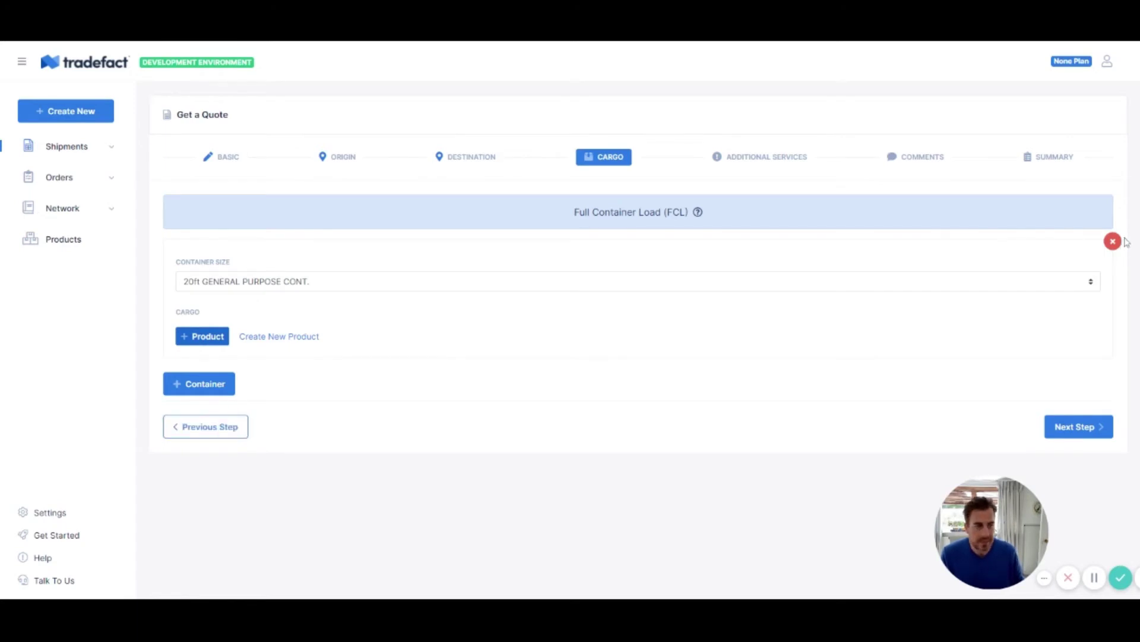
Add a second container to the quote's cargo.
{"action": "left_click", "coordinate": [214, 385]}
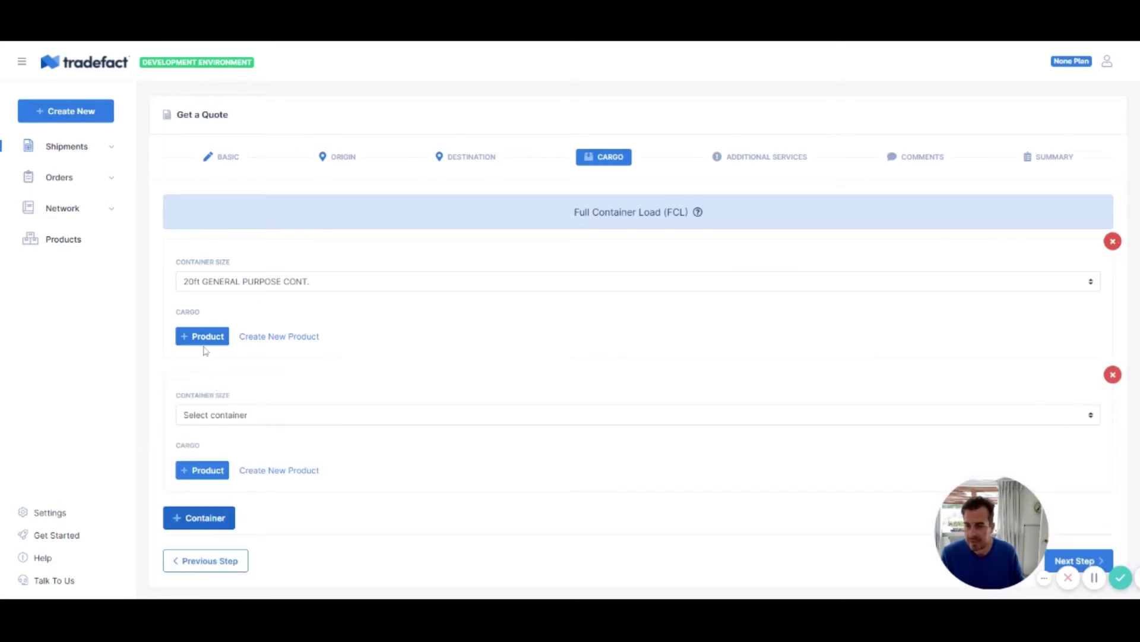
Set the second container's size to 40ft GENERAL PURPOSE CONT. and try to proceed to the additional services.
{"action": "left_click", "coordinate": [266, 416]}
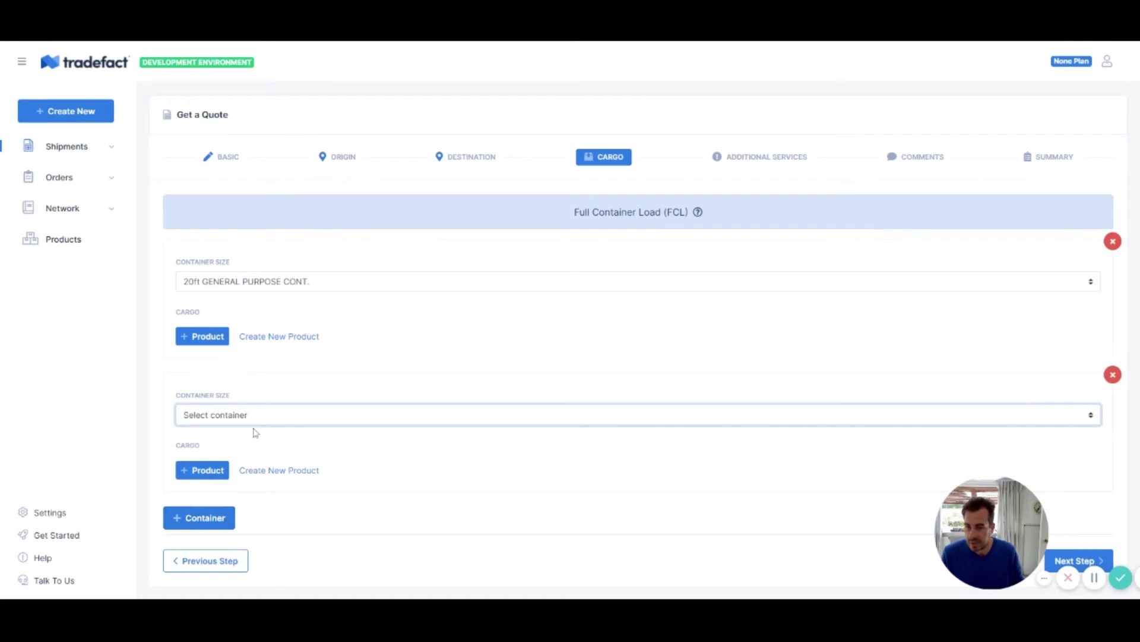
{"action": "left_click", "coordinate": [253, 484]}
{"action": "left_click", "coordinate": [466, 463]}
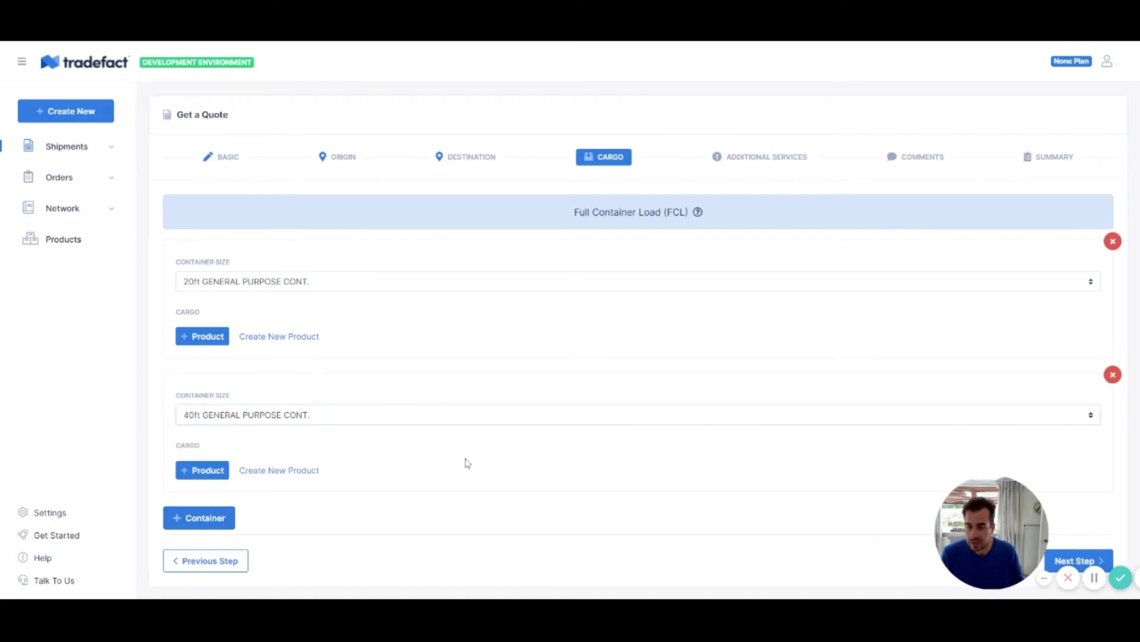
{"action": "left_click", "coordinate": [1075, 561]}
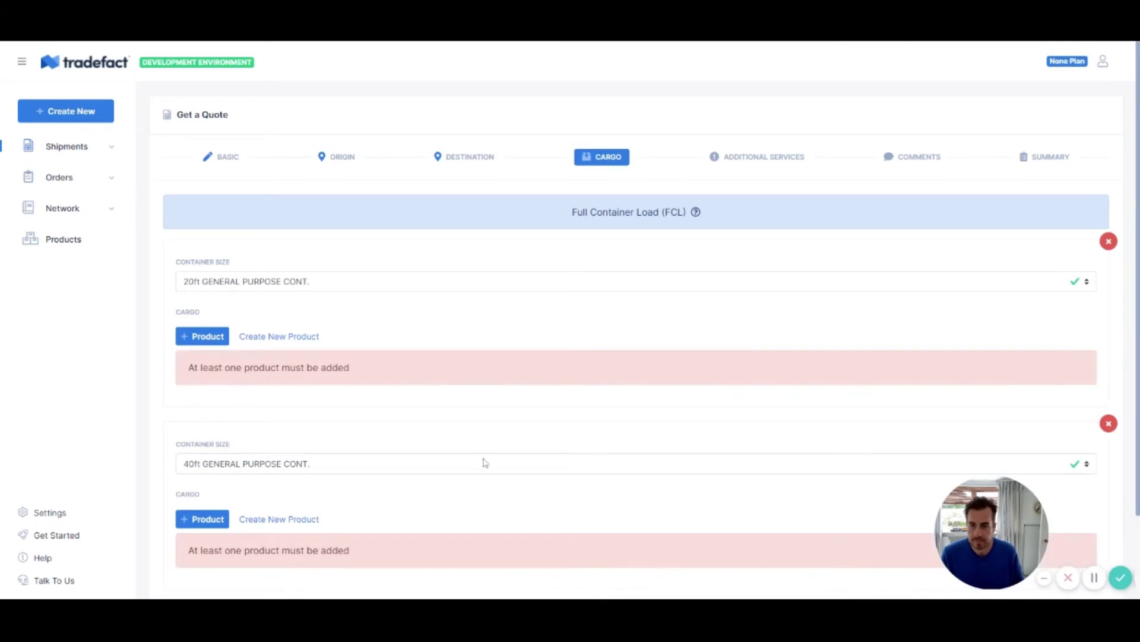
Add Blue Yoga Mat Soft Foam 10mm from the product catalogue to the 20ft container with 2000 units in shipment.
{"action": "left_click", "coordinate": [202, 342]}
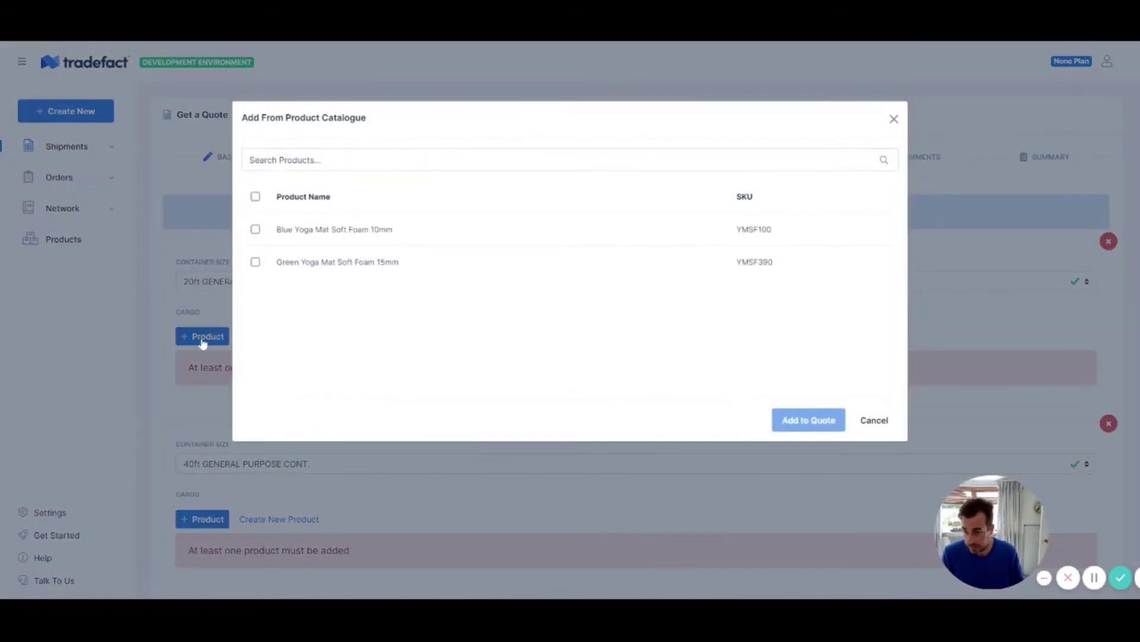
{"action": "left_click", "coordinate": [256, 229]}
{"action": "left_click", "coordinate": [797, 418]}
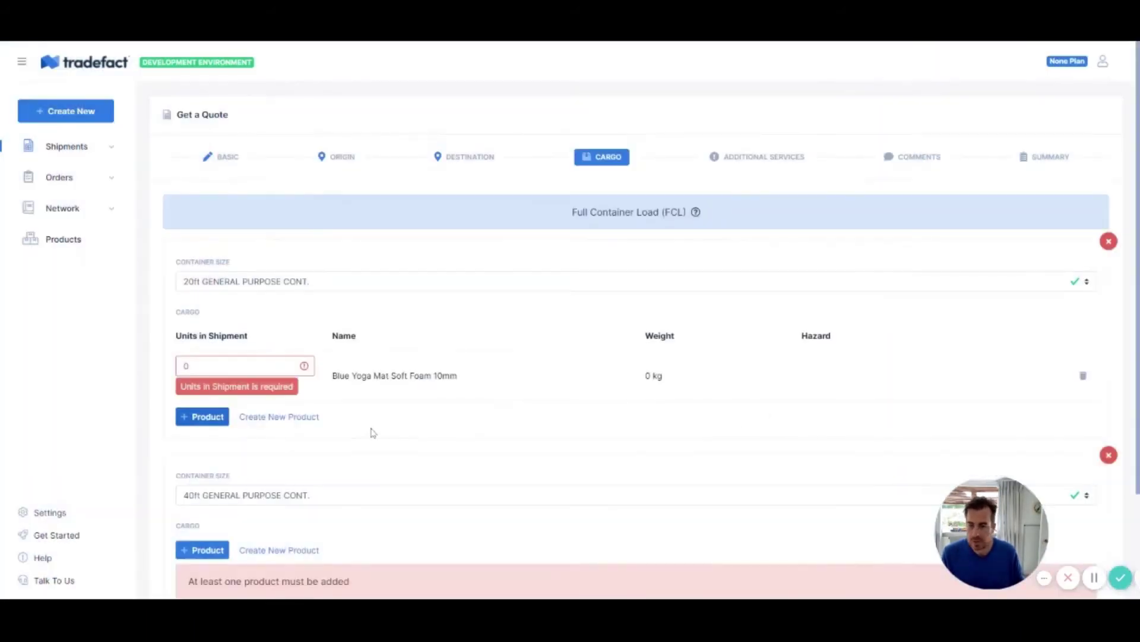
{"action": "left_click_drag", "start_coordinate": [196, 365], "coordinate": [159, 364]}
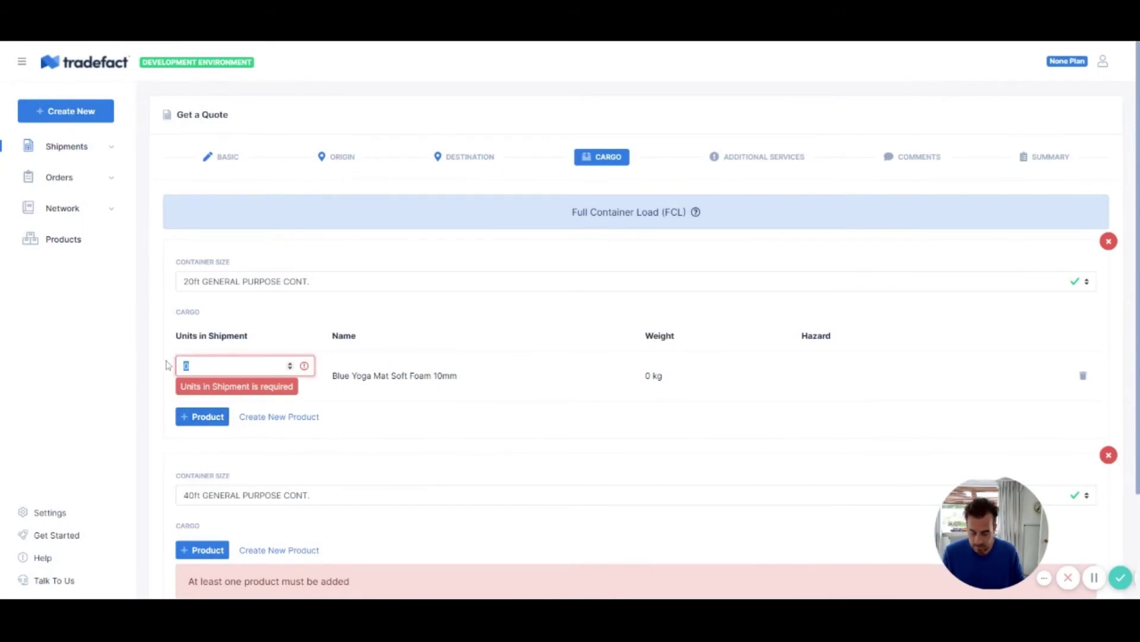
{"action": "type", "text": "2000"}
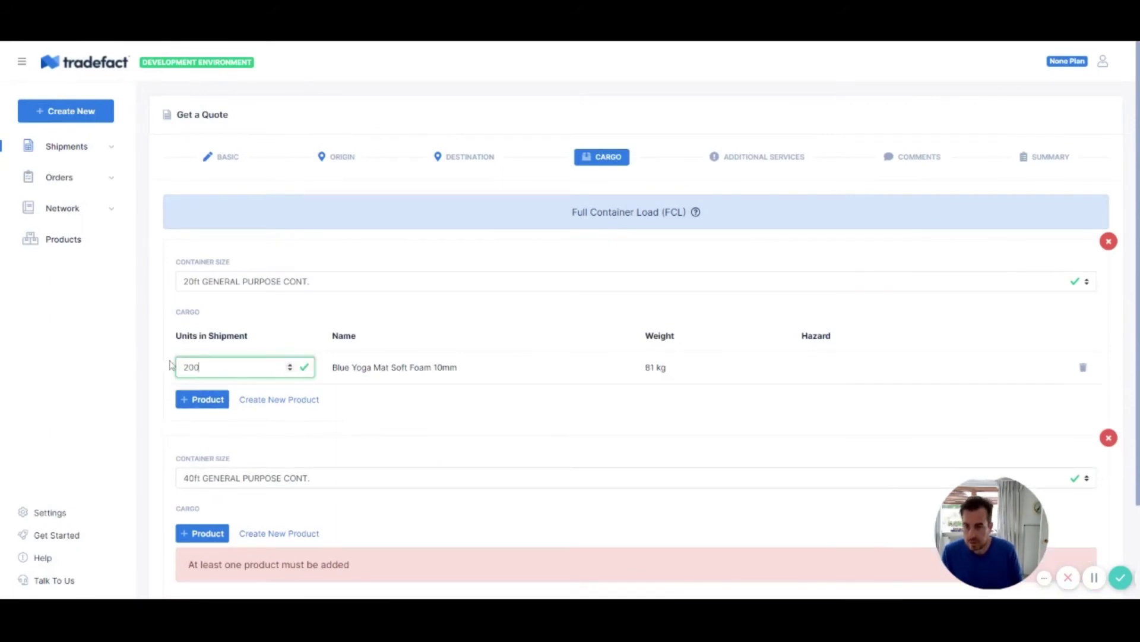
Add Green Yoga Mat Soft Foam 15mm to the 40ft container with 6000 units and proceed to the additional services.
{"action": "scroll", "coordinate": [351, 362], "scroll_direction": "down", "scroll_amount": 2}
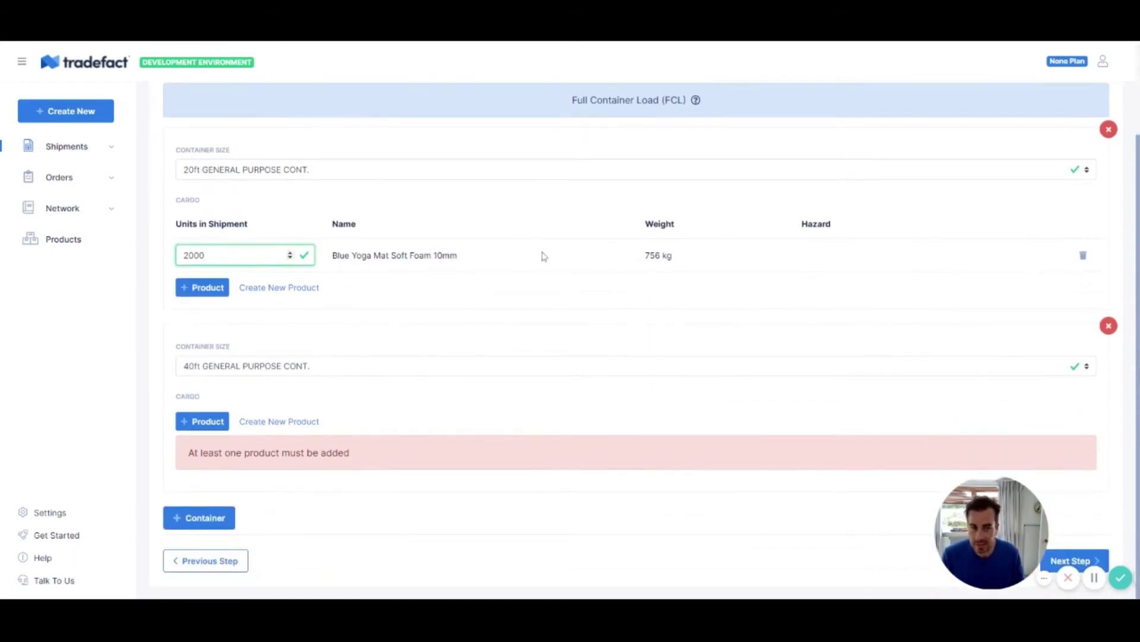
{"action": "left_click", "coordinate": [204, 421]}
{"action": "left_click", "coordinate": [256, 262]}
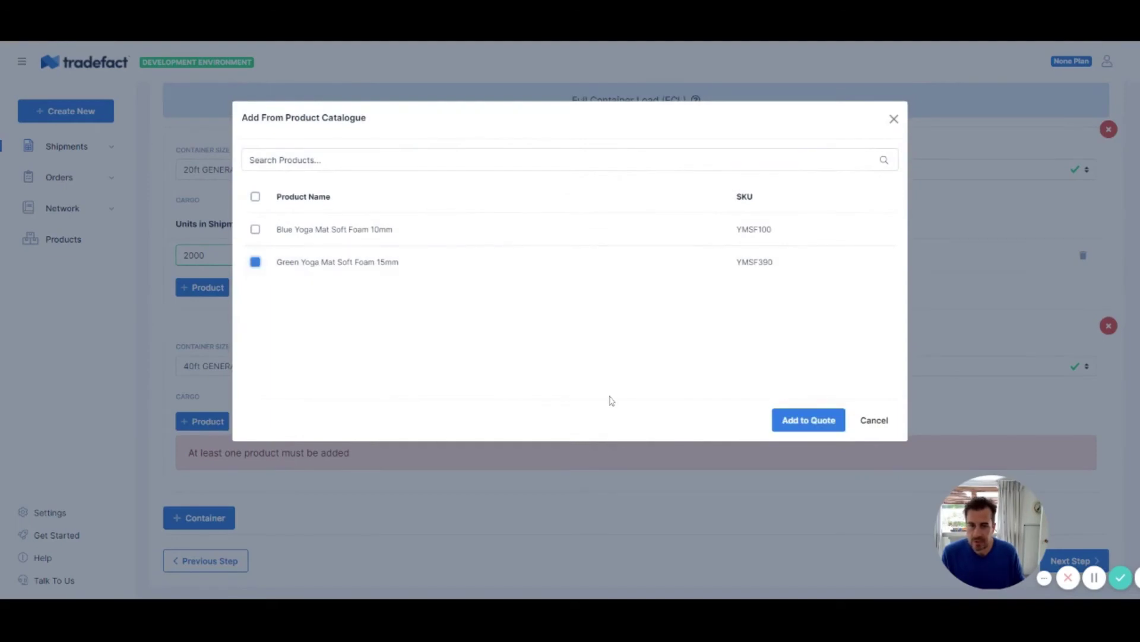
{"action": "left_click", "coordinate": [790, 422]}
{"action": "type", "text": "6000"}
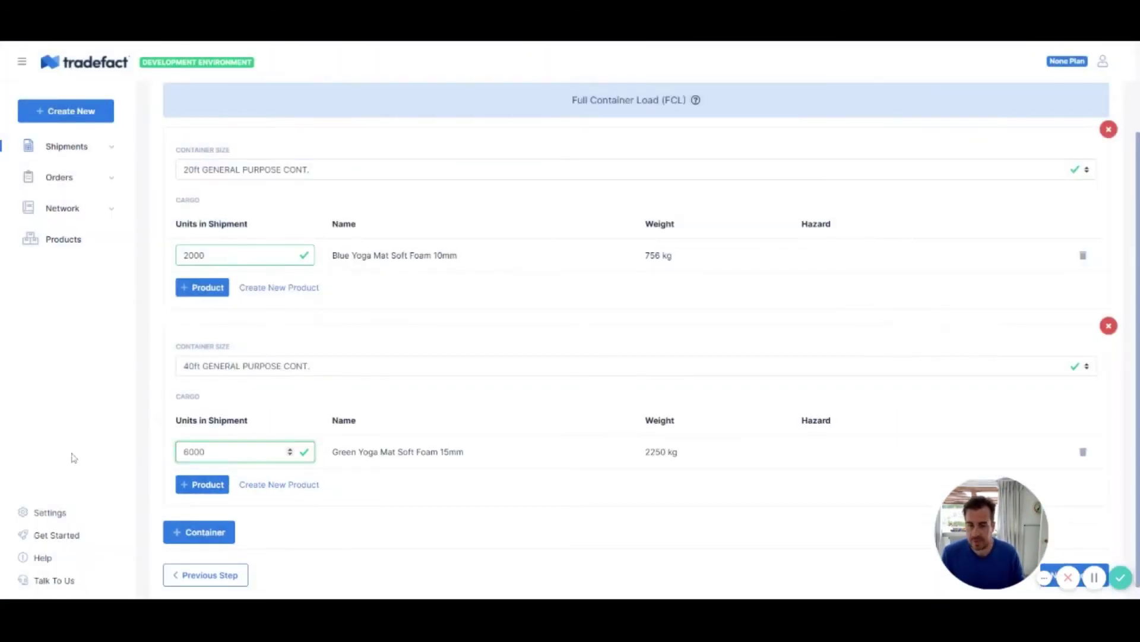
{"action": "scroll", "coordinate": [590, 415], "scroll_direction": "down", "scroll_amount": 1}
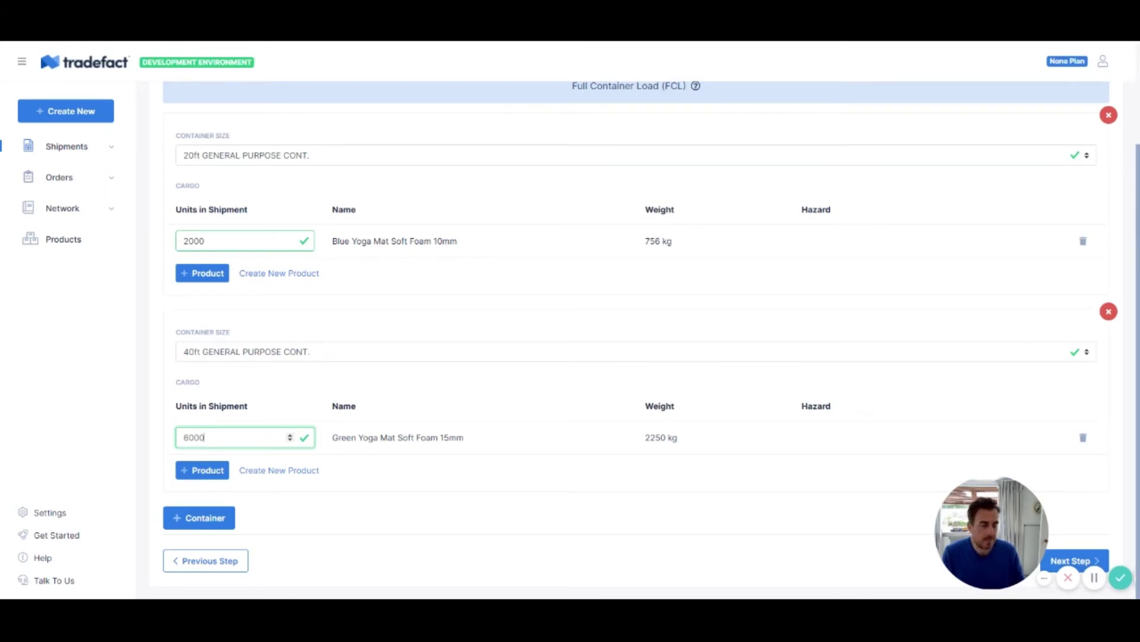
{"action": "left_click", "coordinate": [1074, 561]}
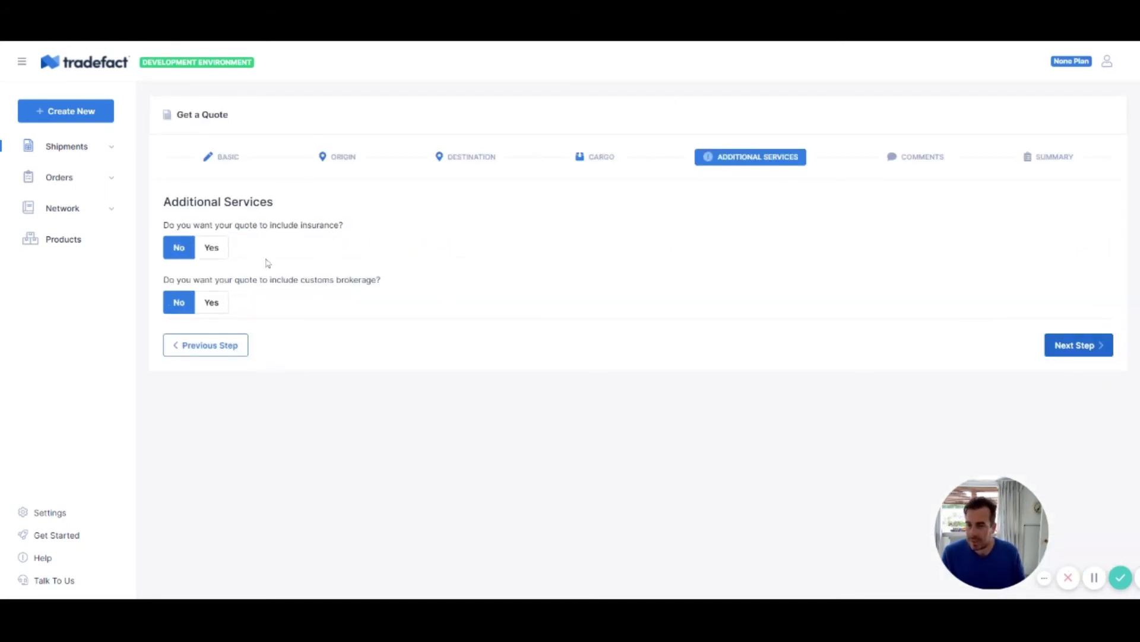
Keep insurance excluded, include customs brokerage in the quote, and proceed to the comments.
{"action": "left_click", "coordinate": [211, 248]}
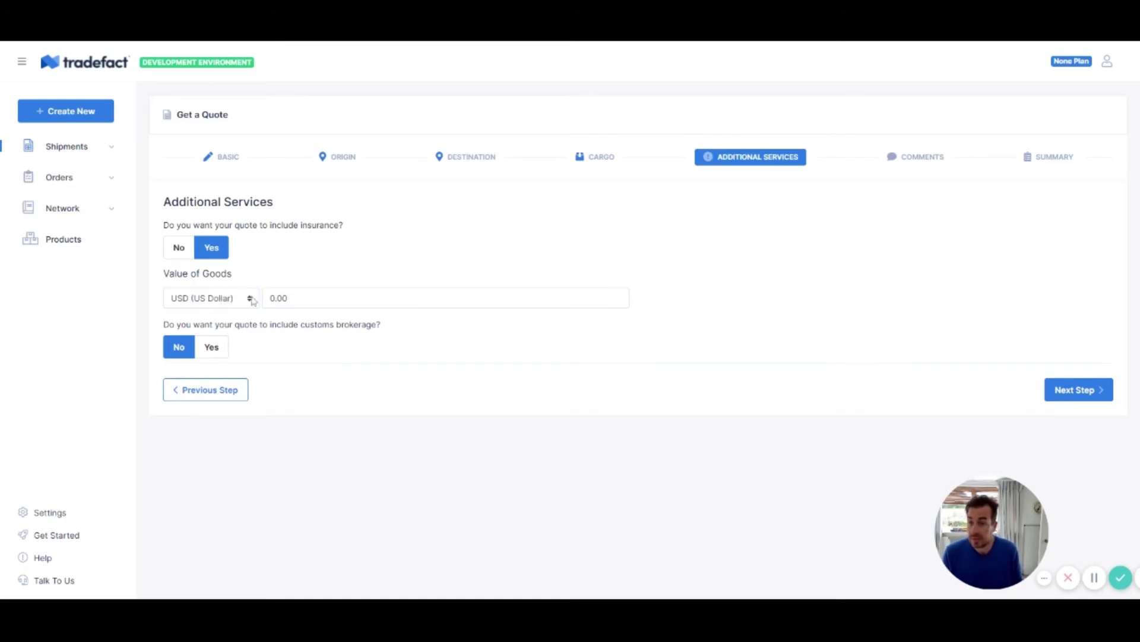
{"action": "left_click", "coordinate": [186, 254]}
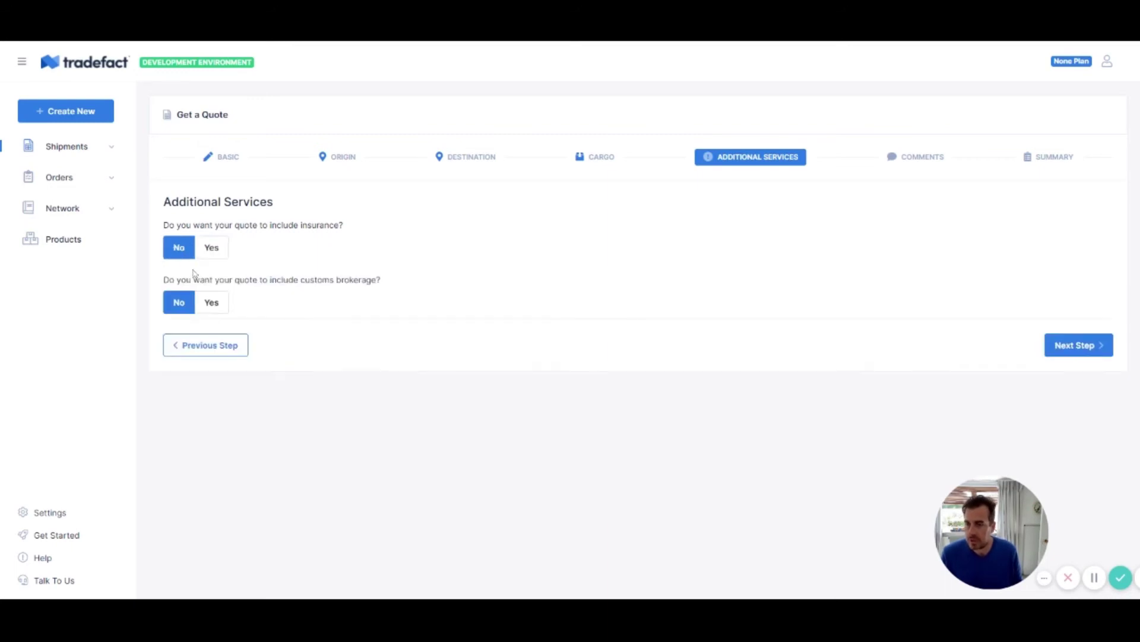
{"action": "left_click", "coordinate": [214, 304]}
{"action": "left_click", "coordinate": [218, 304]}
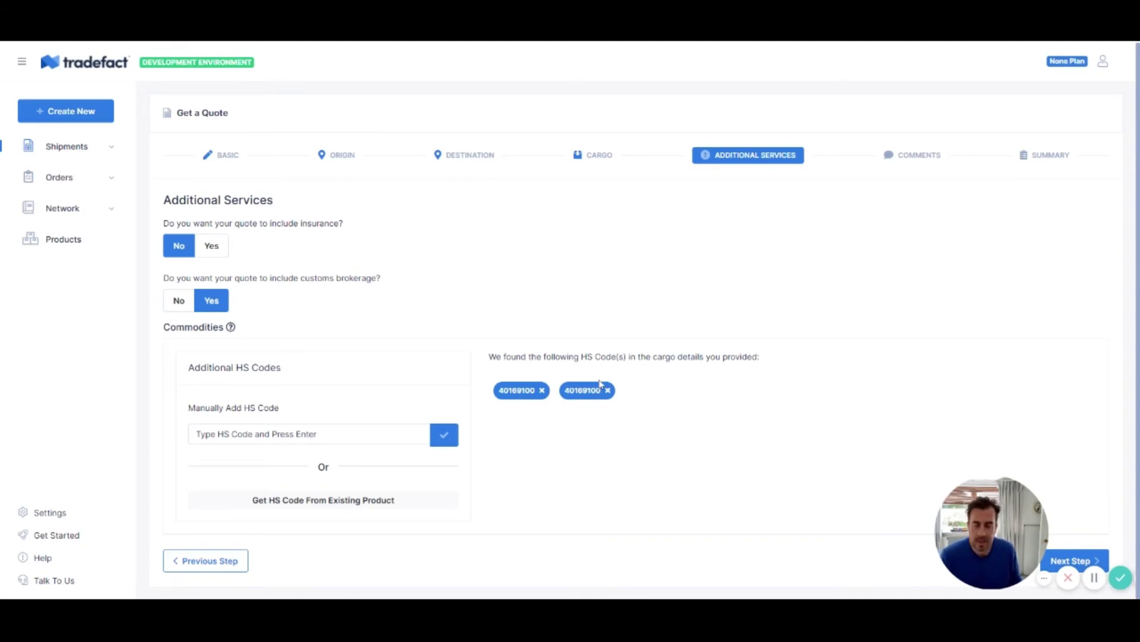
{"action": "left_click", "coordinate": [1082, 563]}
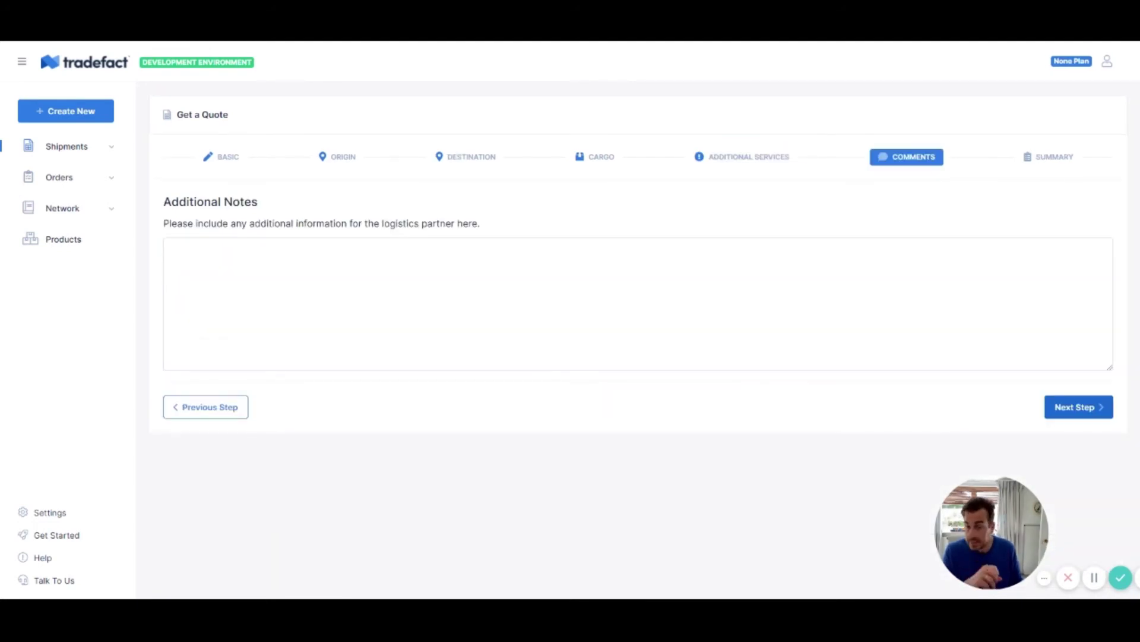
Leave the additional notes blank and review the quote summary, including origin, destination, services and cargo.
{"action": "left_click", "coordinate": [172, 249]}
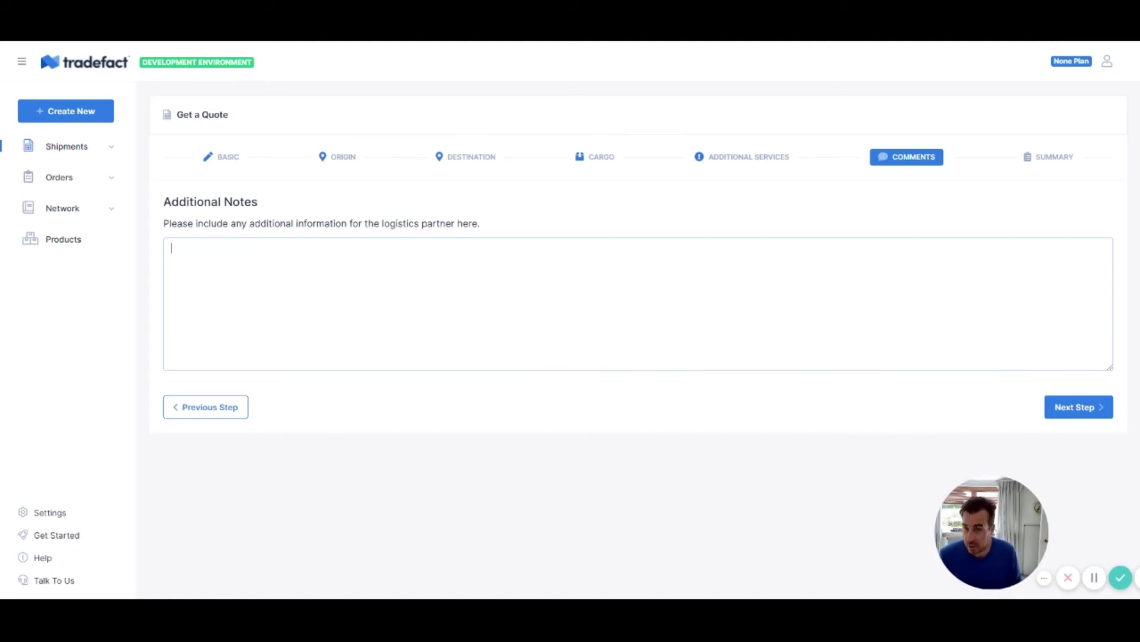
{"action": "left_click", "coordinate": [1074, 414]}
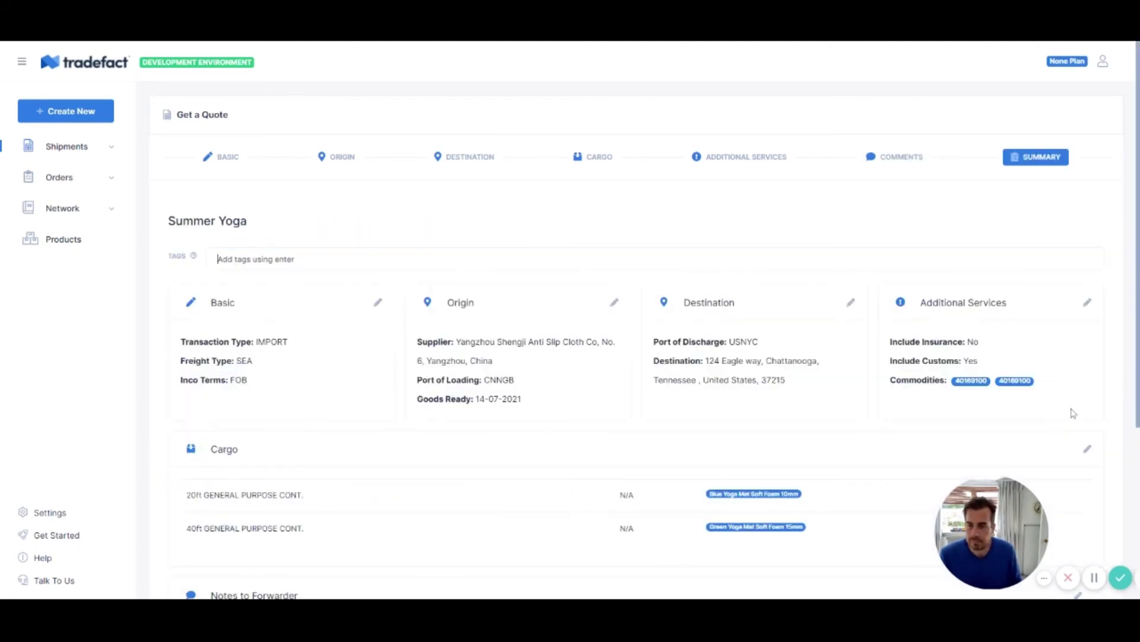
{"action": "scroll", "coordinate": [654, 286], "scroll_direction": "down", "scroll_amount": 4}
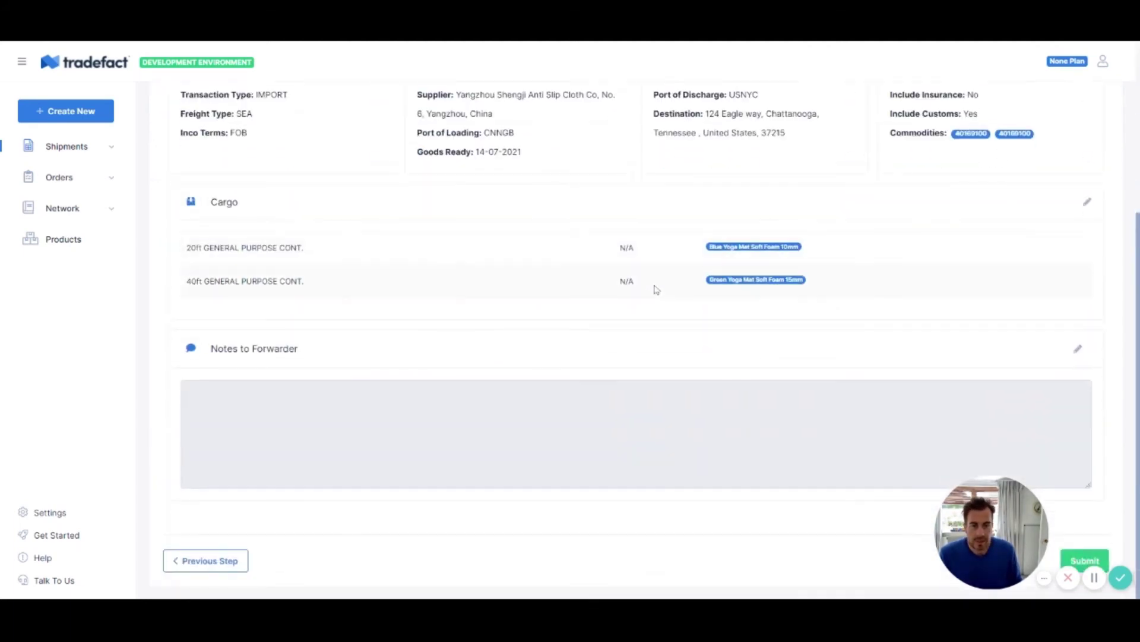
{"action": "scroll", "coordinate": [656, 289], "scroll_direction": "up", "scroll_amount": 3}
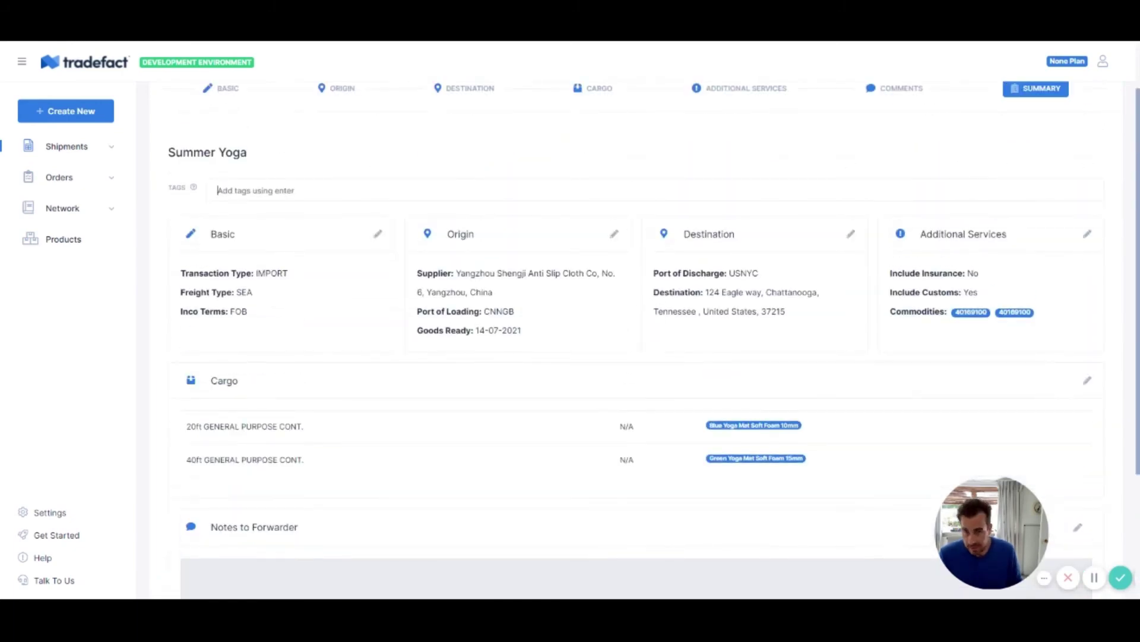
{"action": "scroll", "coordinate": [656, 294], "scroll_direction": "up", "scroll_amount": 1}
{"action": "scroll", "coordinate": [656, 294], "scroll_direction": "down", "scroll_amount": 4}
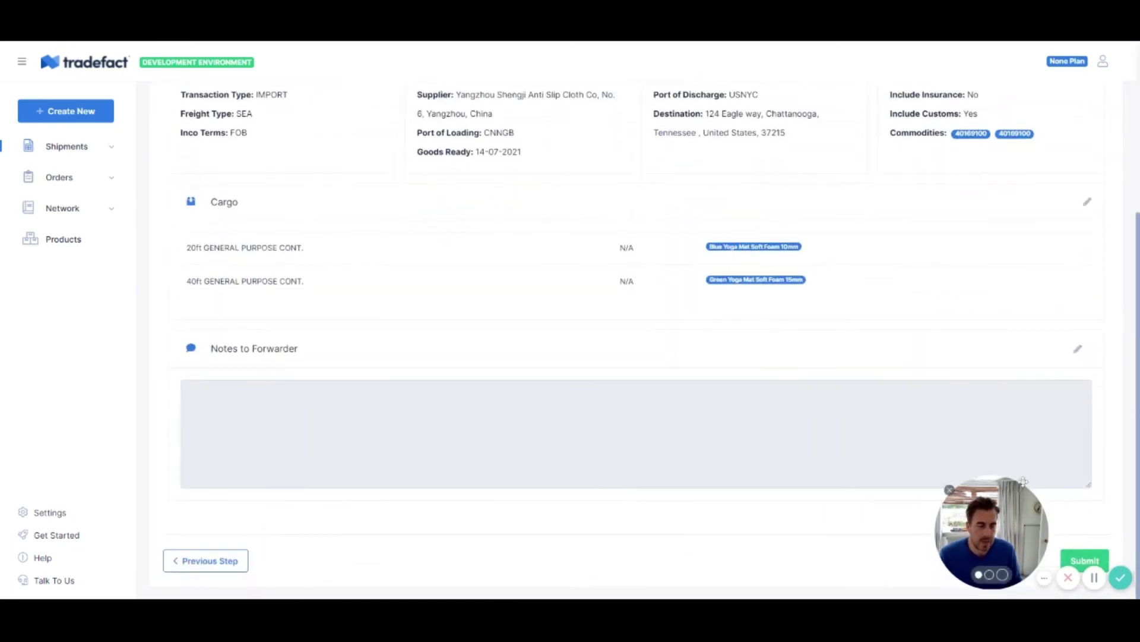
{"action": "scroll", "coordinate": [453, 281], "scroll_direction": "up", "scroll_amount": 4}
{"action": "scroll", "coordinate": [453, 281], "scroll_direction": "down", "scroll_amount": 4}
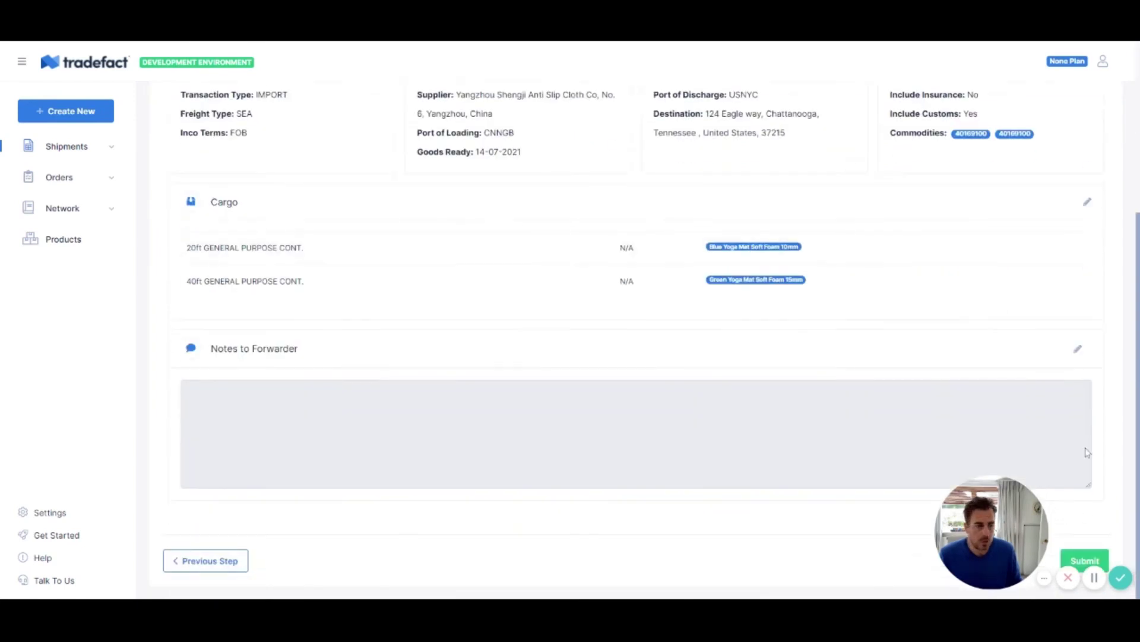
Submit the quote request to the freight forwarder International Shipping Ltd.
{"action": "left_click", "coordinate": [1085, 560]}
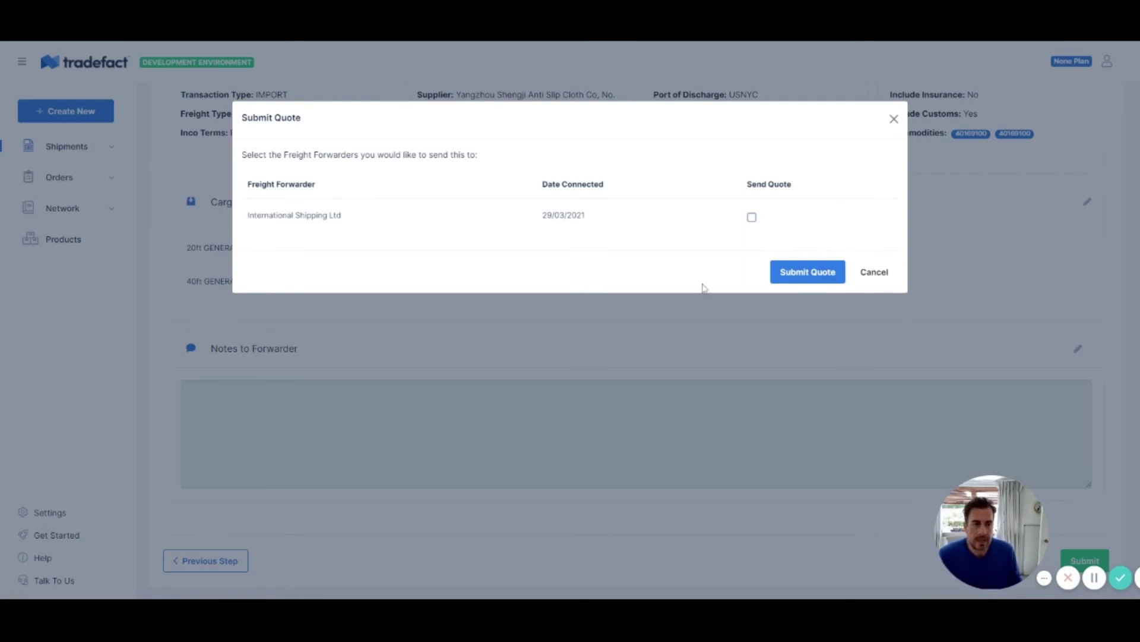
{"action": "left_click", "coordinate": [752, 218]}
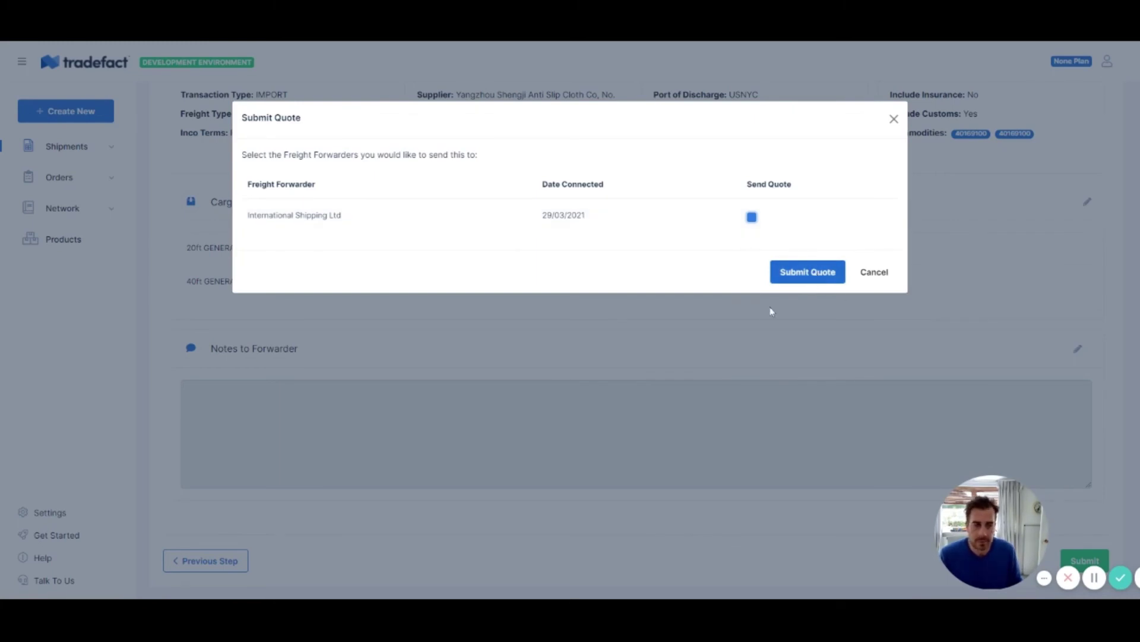
{"action": "left_click", "coordinate": [800, 275]}
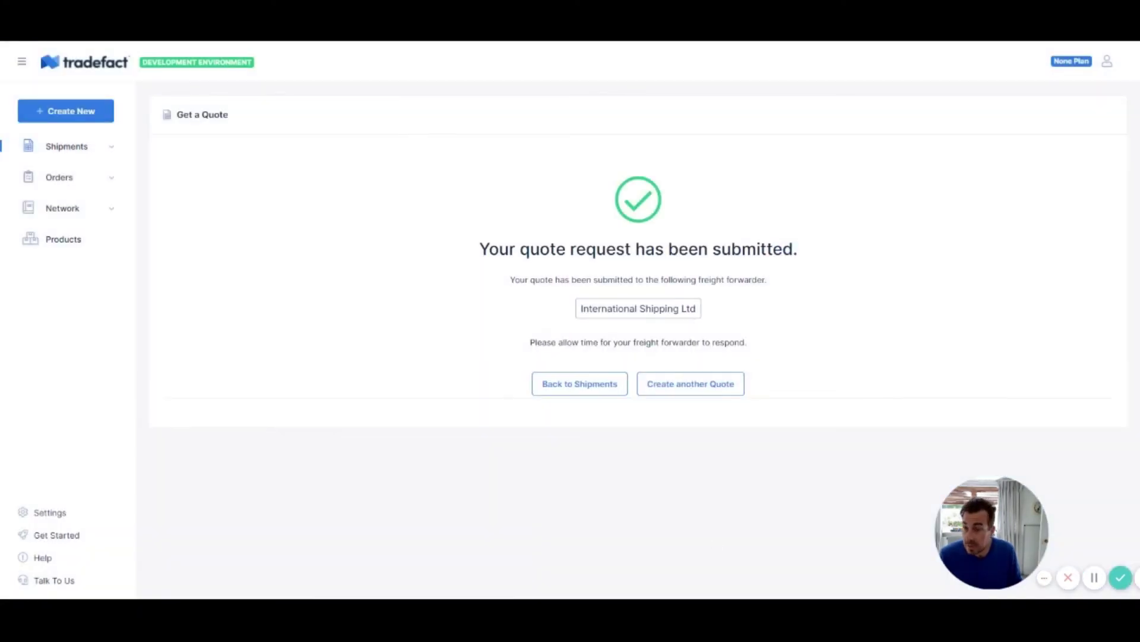
Show the active shipment quotes and locate the Summer Yoga entry.
{"action": "left_click", "coordinate": [87, 151]}
{"action": "left_click", "coordinate": [59, 229]}
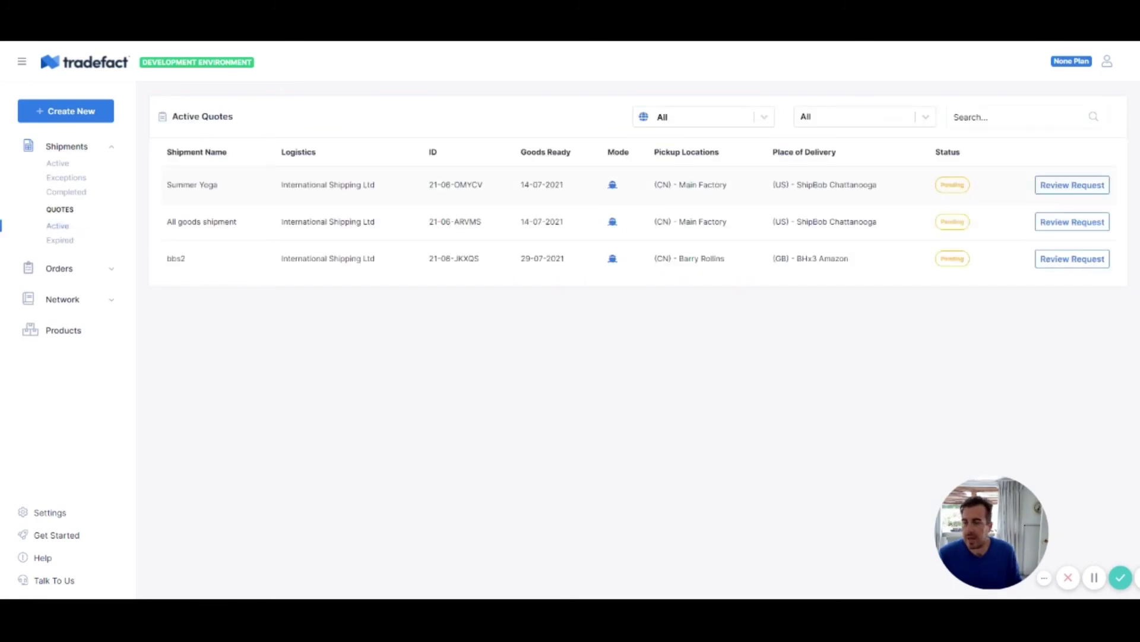
{"action": "left_click_drag", "start_coordinate": [166, 185], "coordinate": [220, 185]}
{"action": "left_click", "coordinate": [226, 190]}
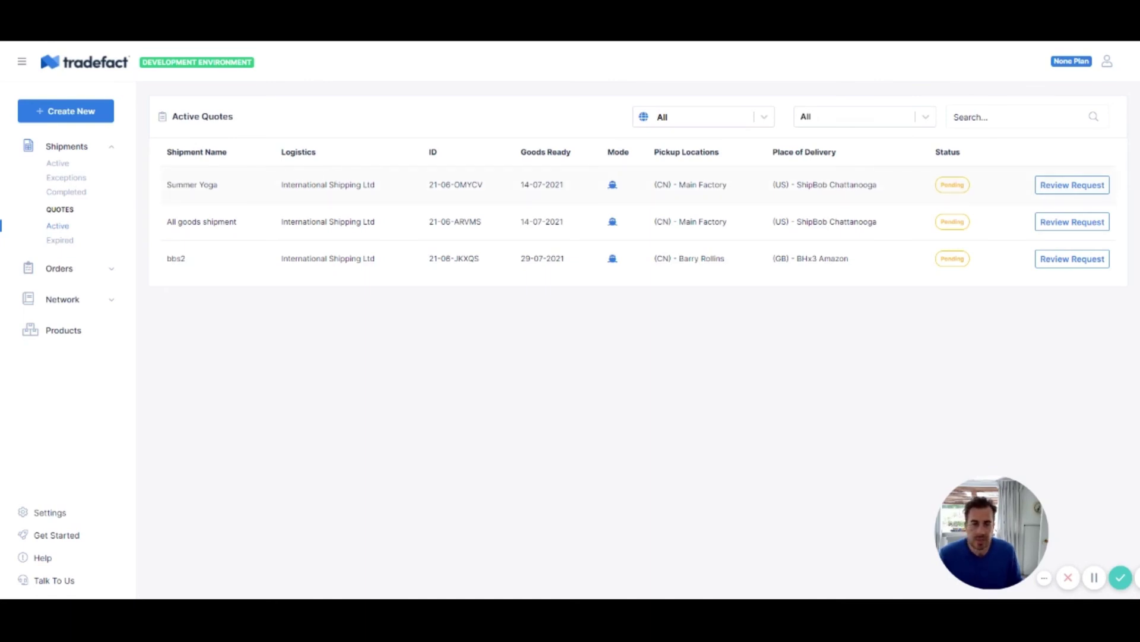
Review the Summer Yoga request's freight information, locations, additional services and container contents, and hide the details again.
{"action": "left_click", "coordinate": [1051, 186]}
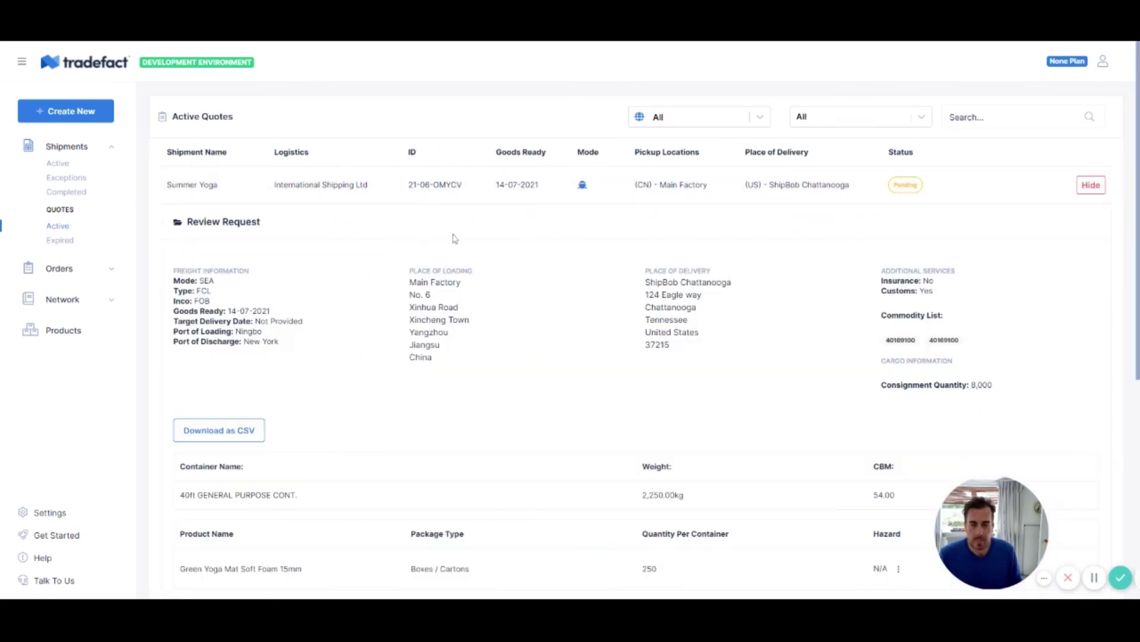
{"action": "scroll", "coordinate": [455, 239], "scroll_direction": "down", "scroll_amount": 6}
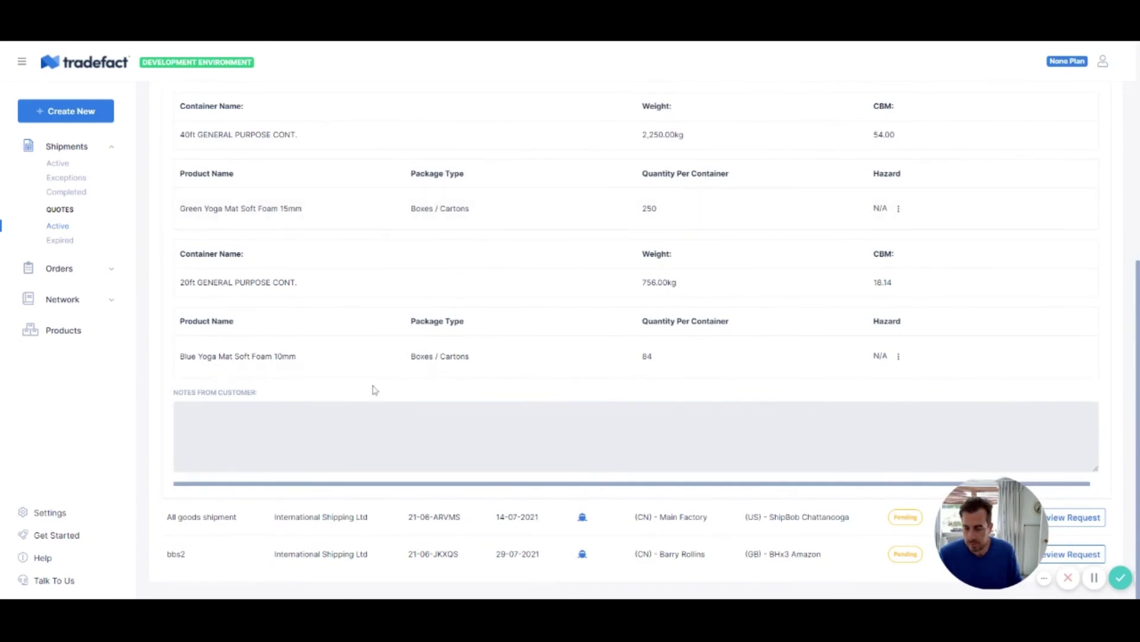
{"action": "scroll", "coordinate": [435, 370], "scroll_direction": "up", "scroll_amount": 4}
{"action": "scroll", "coordinate": [665, 309], "scroll_direction": "down", "scroll_amount": 4}
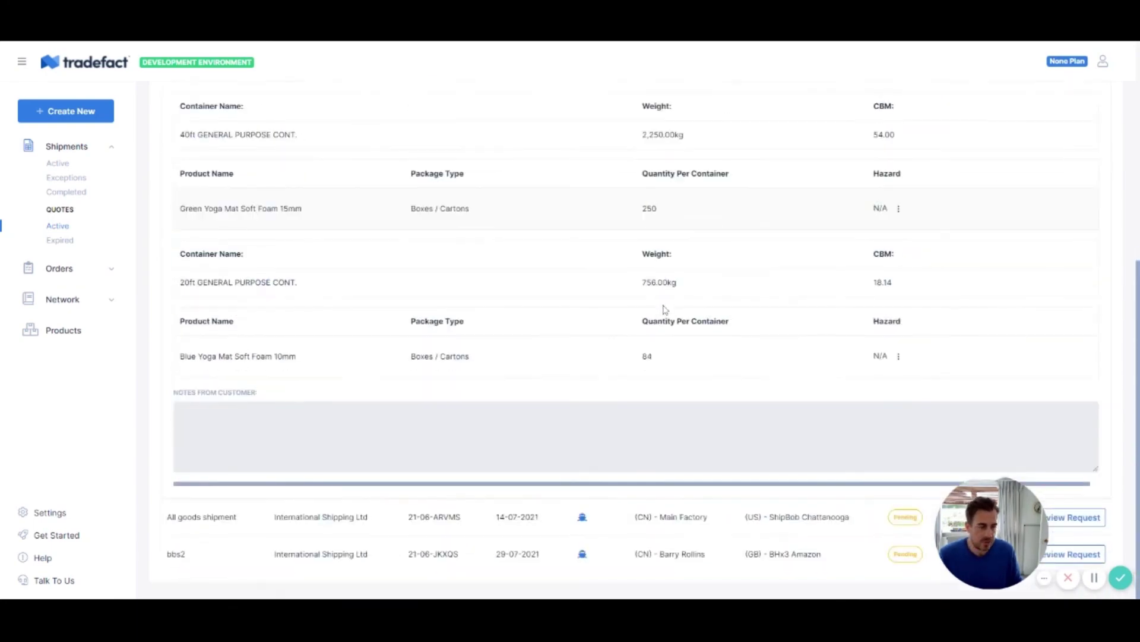
{"action": "scroll", "coordinate": [665, 309], "scroll_direction": "up", "scroll_amount": 6}
{"action": "left_click", "coordinate": [1089, 185]}
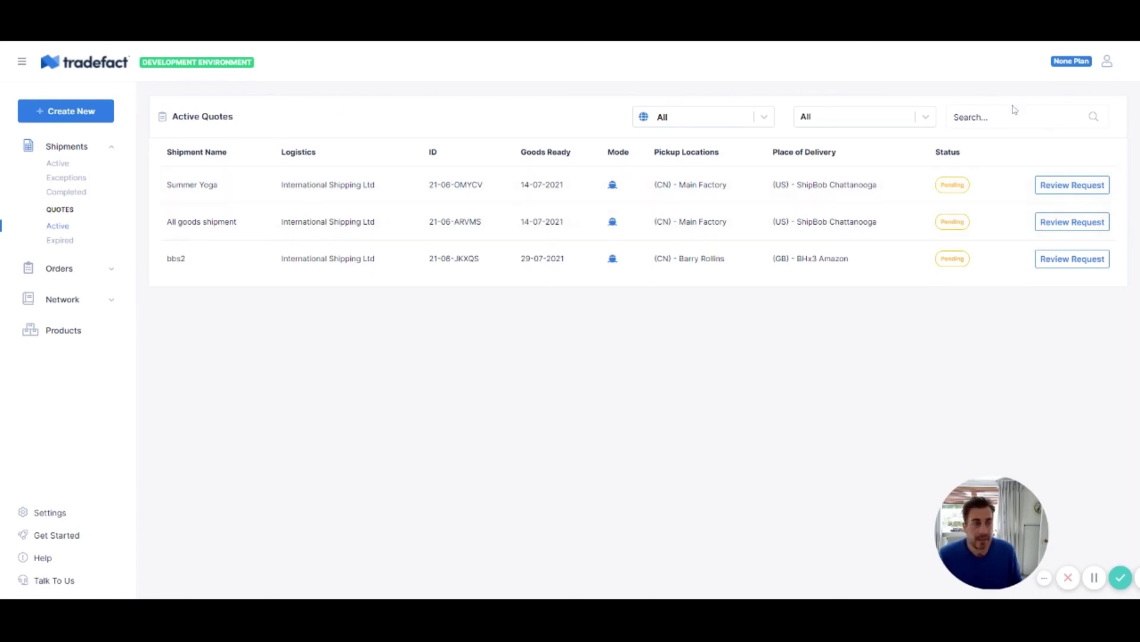
{"action": "left_click", "coordinate": [1056, 185]}
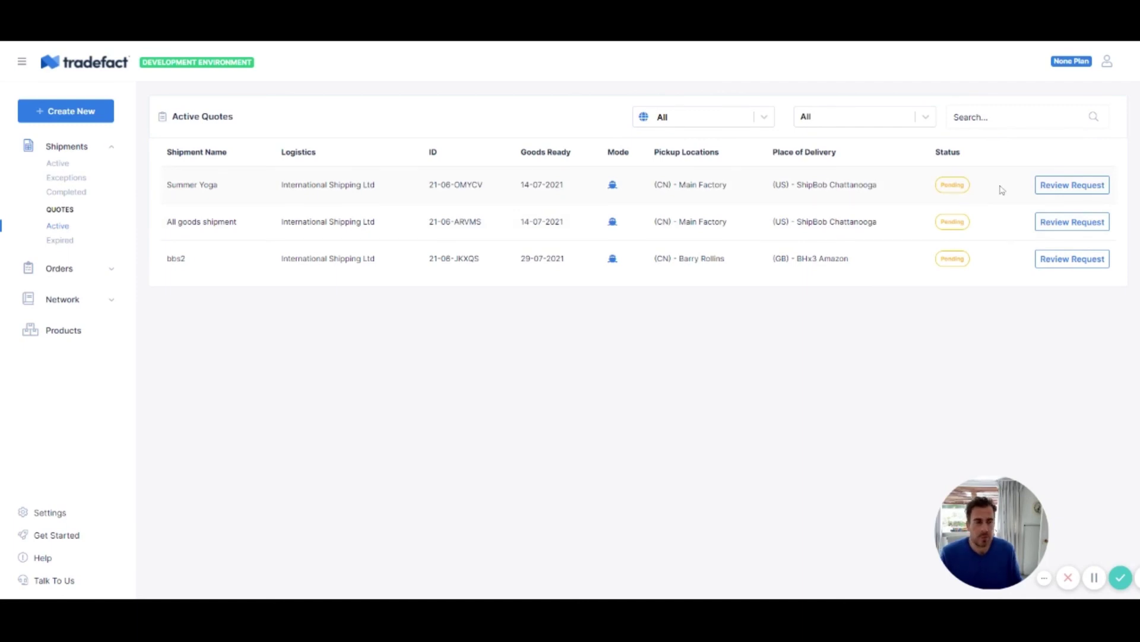
{"action": "left_click", "coordinate": [1046, 186]}
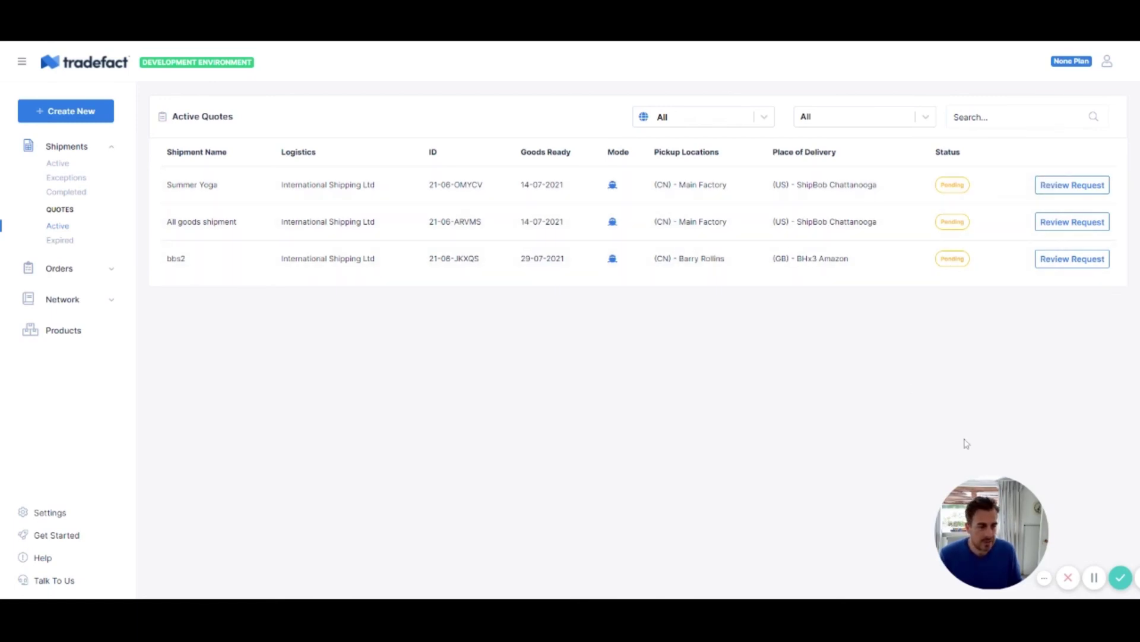
{"action": "left_click", "coordinate": [1120, 579]}
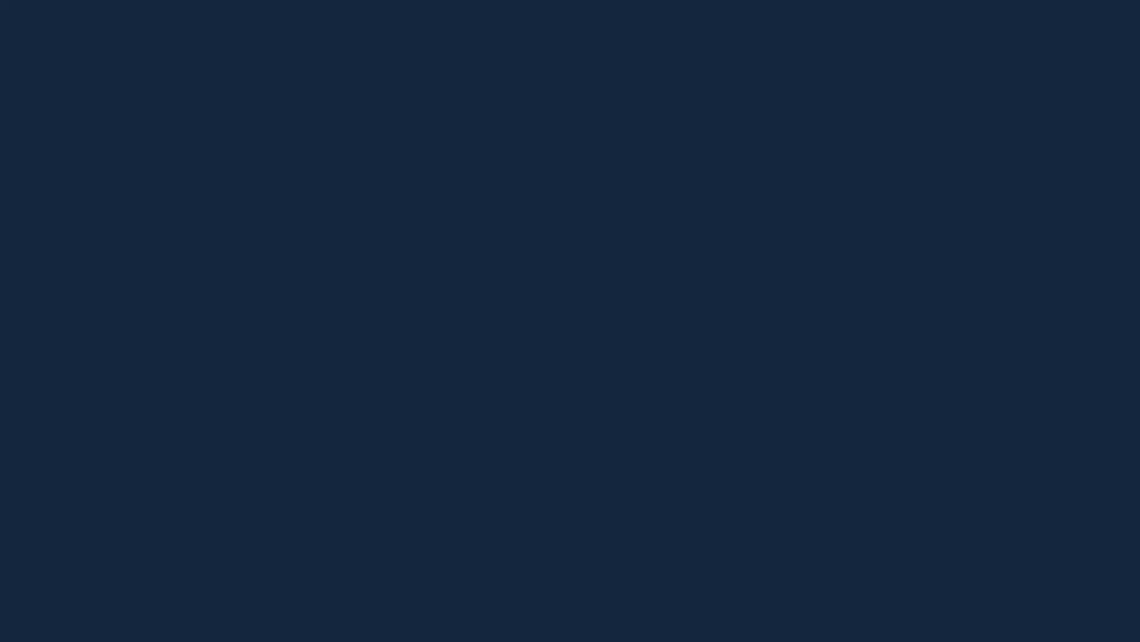